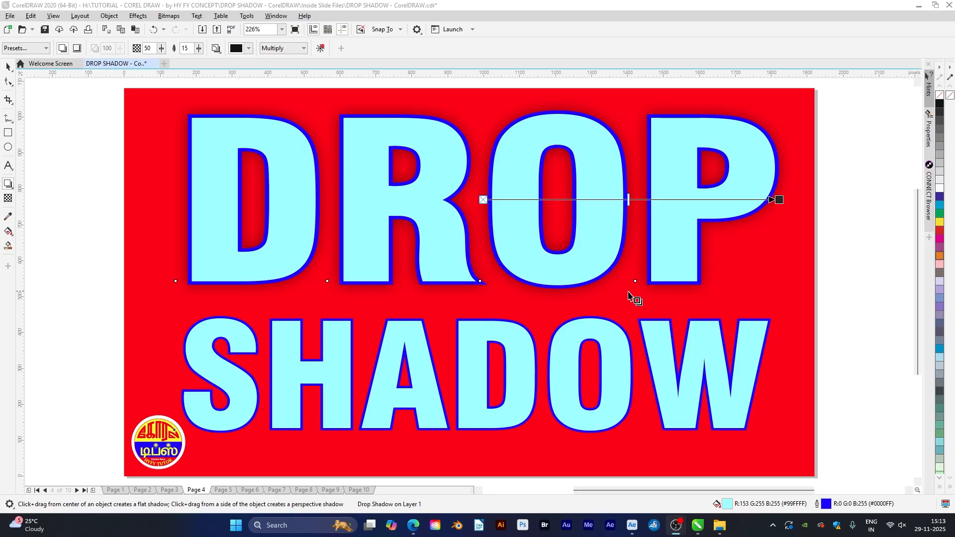
- Raise the "DROP" text shadow's opacity to 93 and offset the shadow diagonally down to the right of the letters
{"action": "left_click_drag", "start_coordinate": [629, 202], "coordinate": [751, 203]}
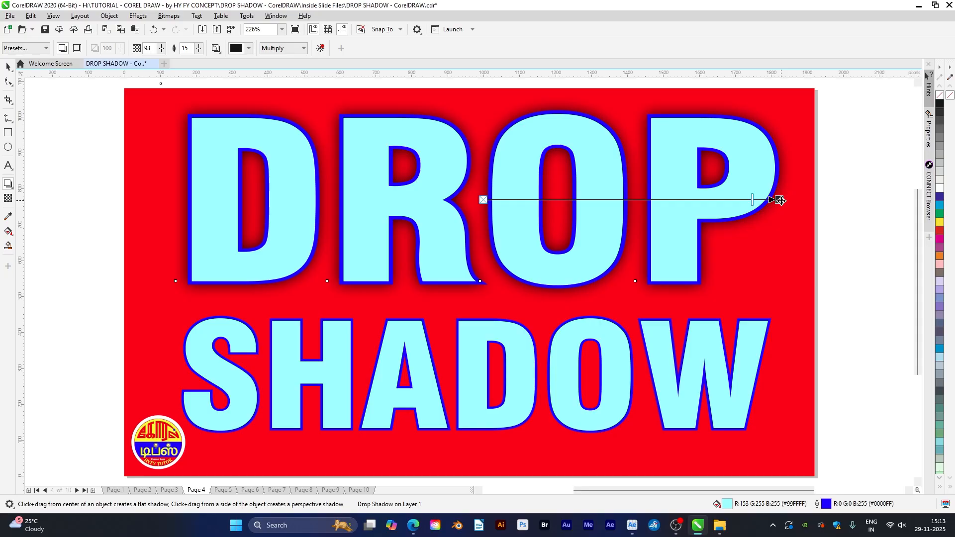
{"action": "left_click_drag", "start_coordinate": [780, 200], "coordinate": [581, 307]}
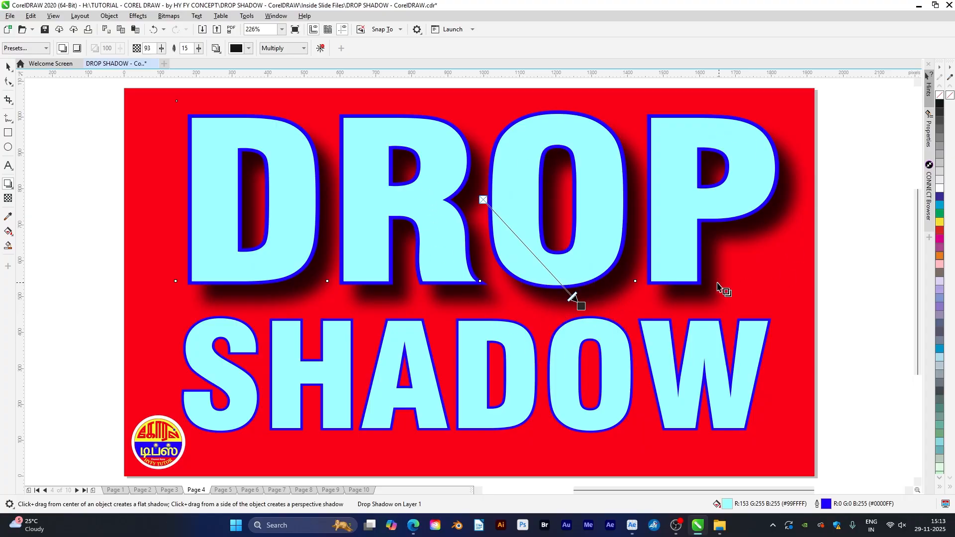
{"action": "key", "text": "space"}
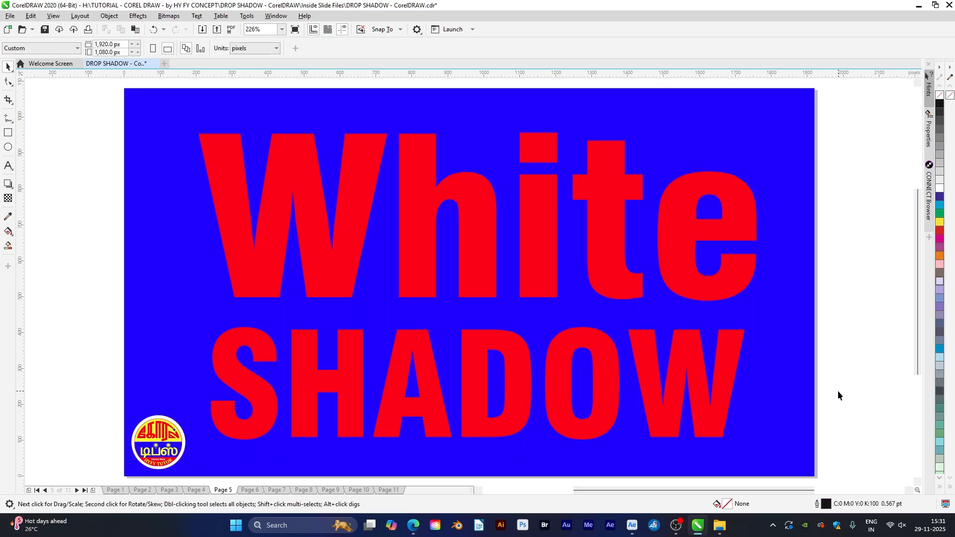
- On page 5, add a centred drop shadow to the red "White" text
{"action": "key", "text": "Page_Down"}
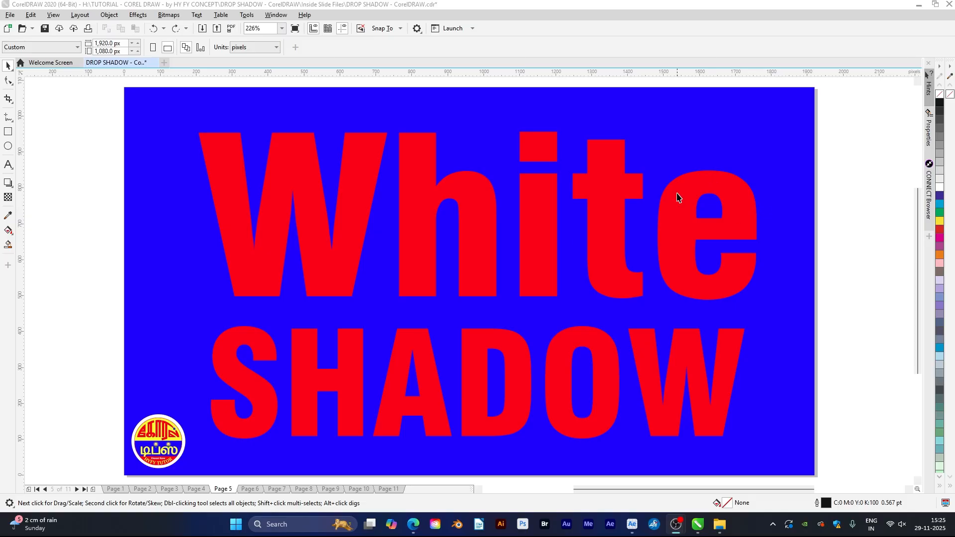
{"action": "left_click", "coordinate": [541, 251]}
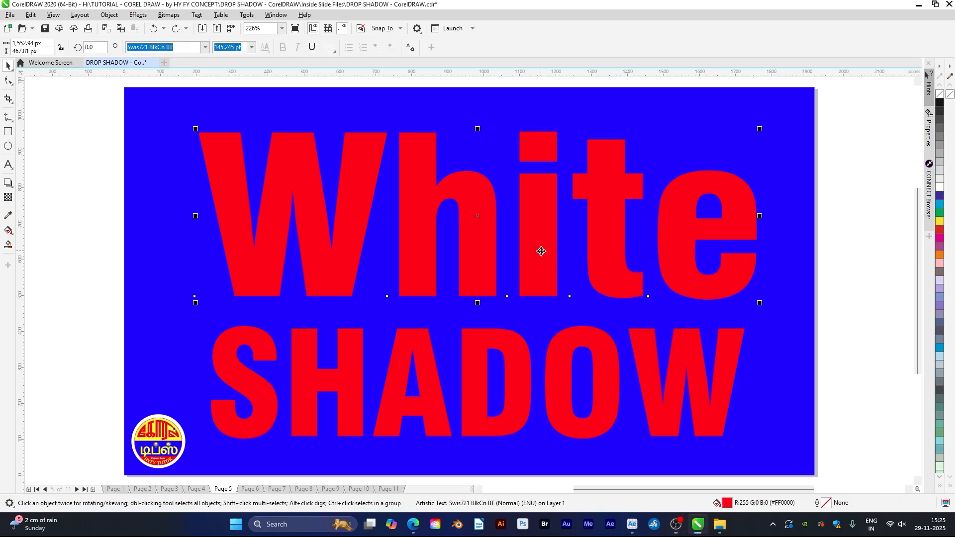
{"action": "left_click", "coordinate": [8, 182]}
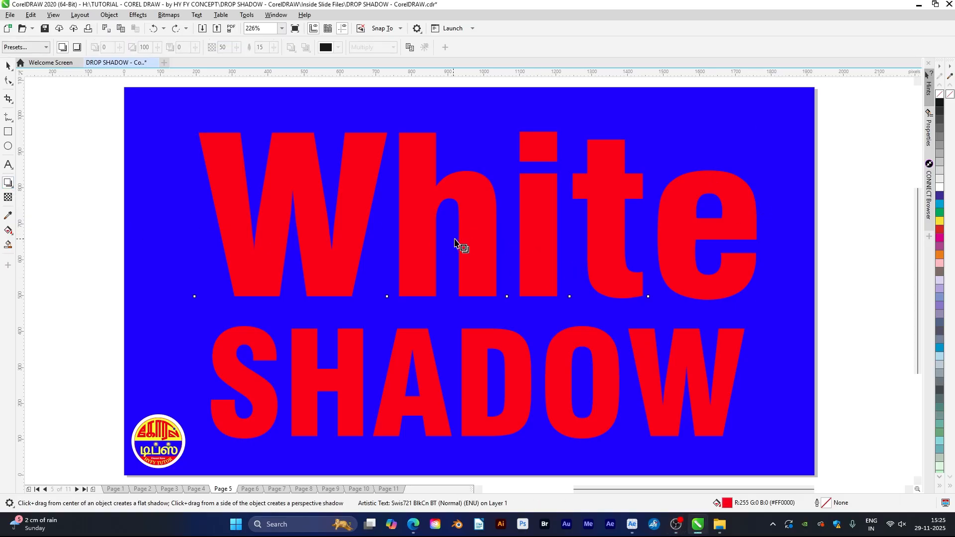
{"action": "left_click_drag", "start_coordinate": [474, 245], "coordinate": [664, 247]}
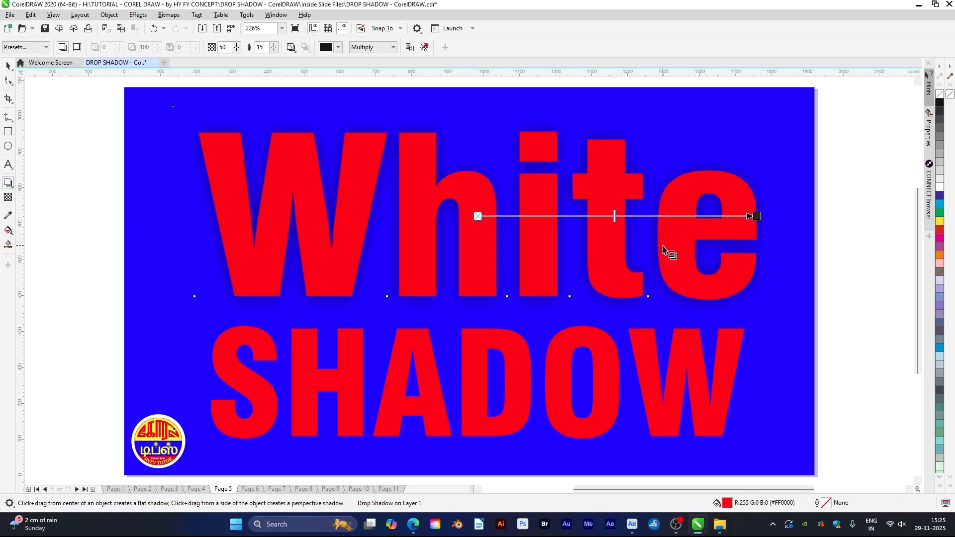
- Set the "White" text's shadow colour to white and its merge mode to Normal
{"action": "left_click", "coordinate": [326, 50]}
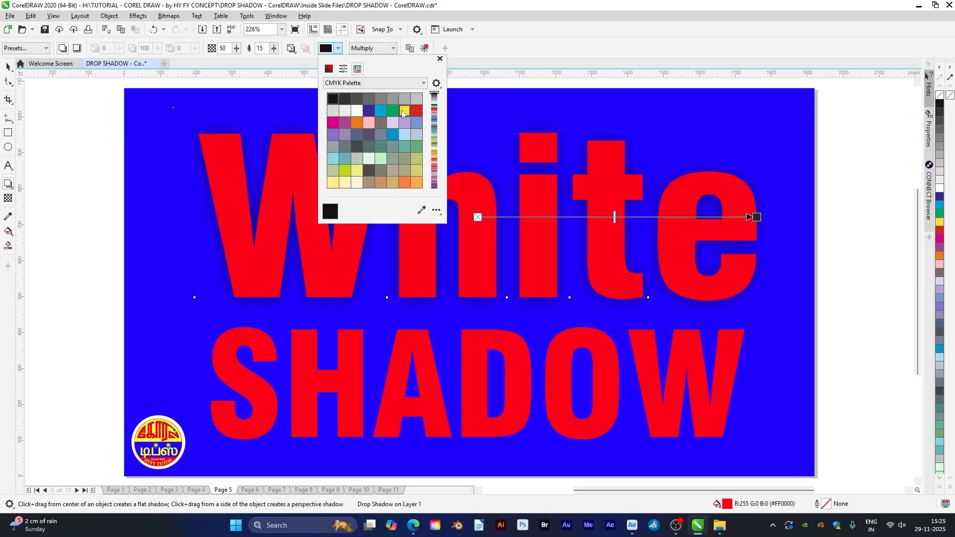
{"action": "left_click", "coordinate": [357, 110]}
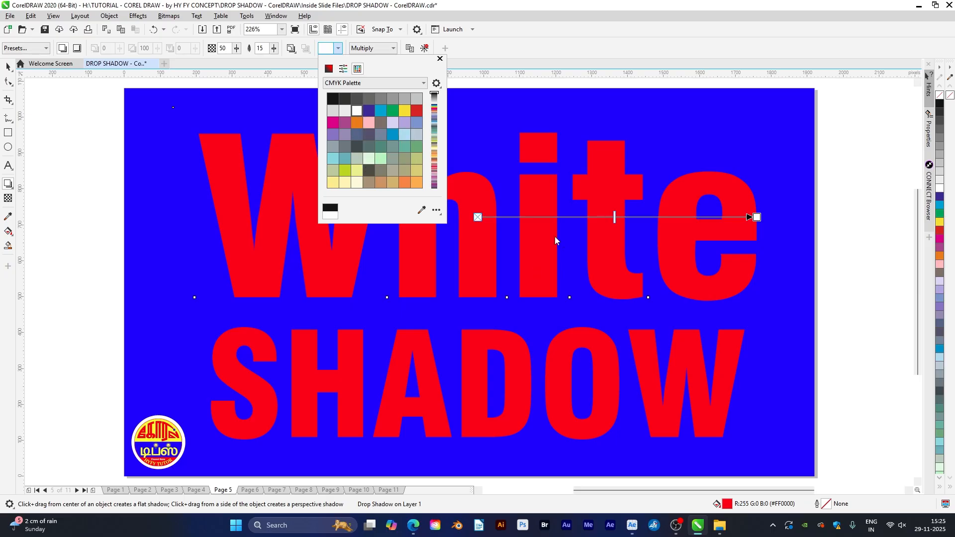
{"action": "left_click", "coordinate": [539, 230]}
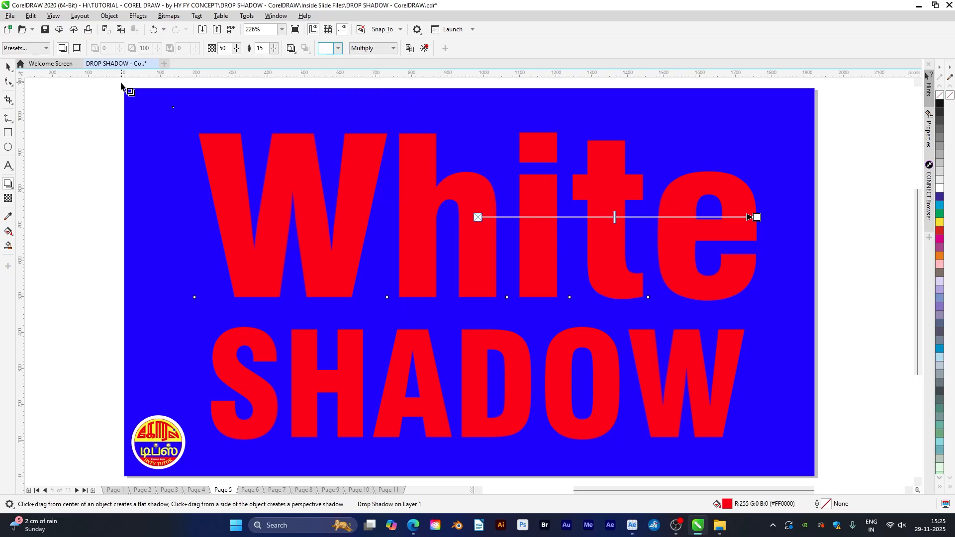
{"action": "left_click", "coordinate": [366, 50]}
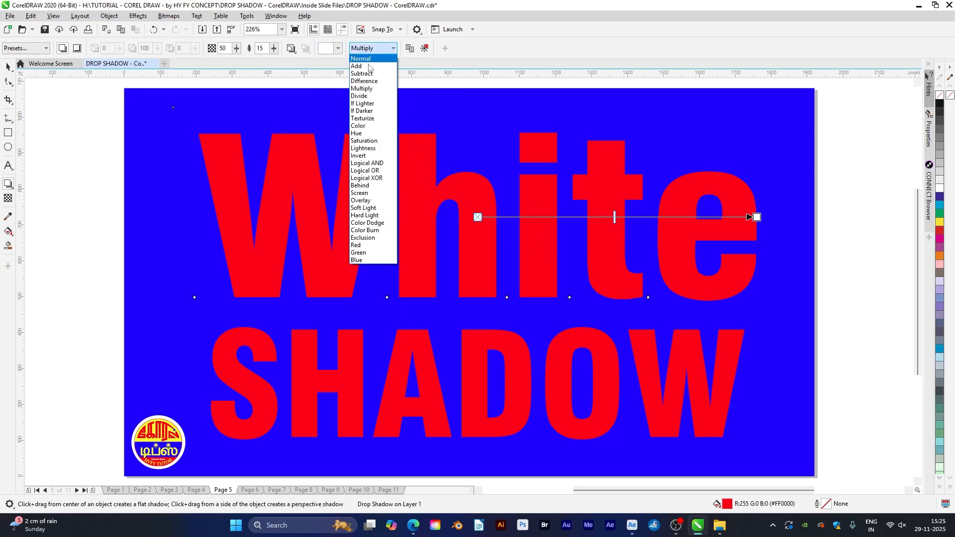
{"action": "left_click", "coordinate": [362, 58]}
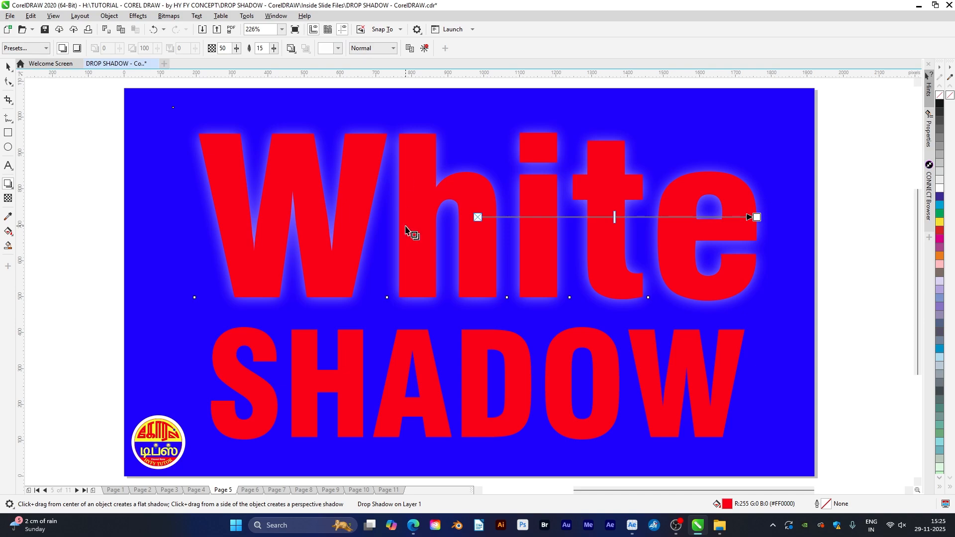
- Give the "White" text's shadow an Outside feathering direction, feathering of 8 and opacity of 98
{"action": "left_click", "coordinate": [291, 51]}
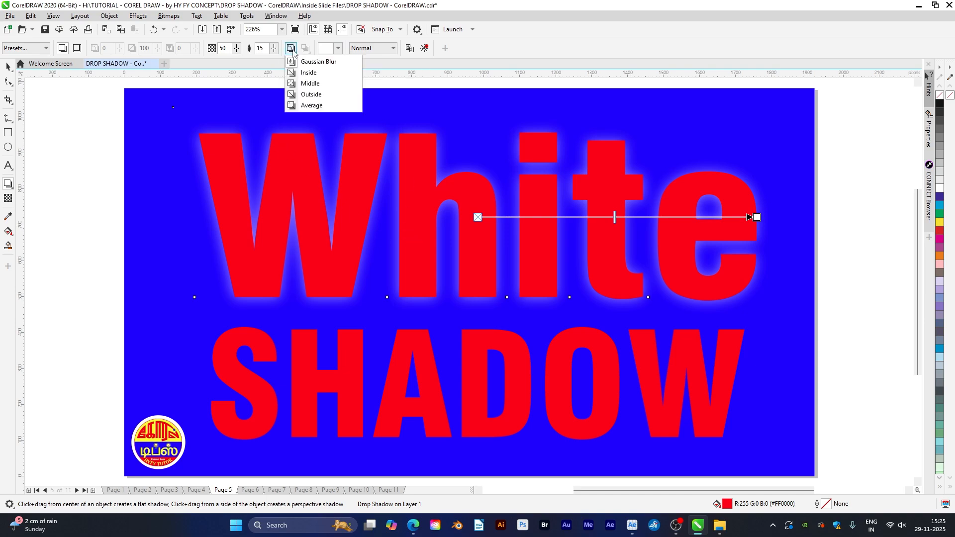
{"action": "left_click", "coordinate": [308, 95]}
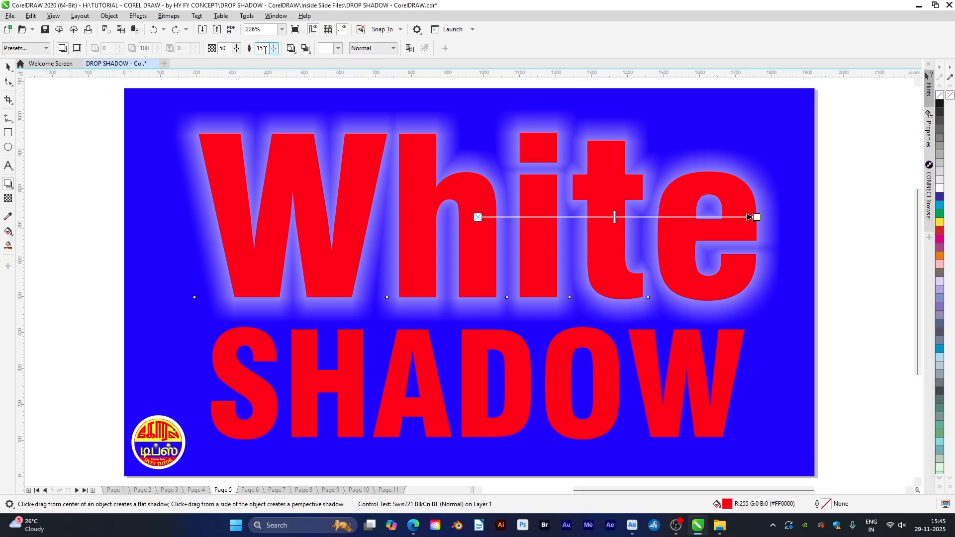
{"action": "double_click", "coordinate": [265, 48]}
{"action": "type", "text": "8"}
{"action": "key", "text": "Return"}
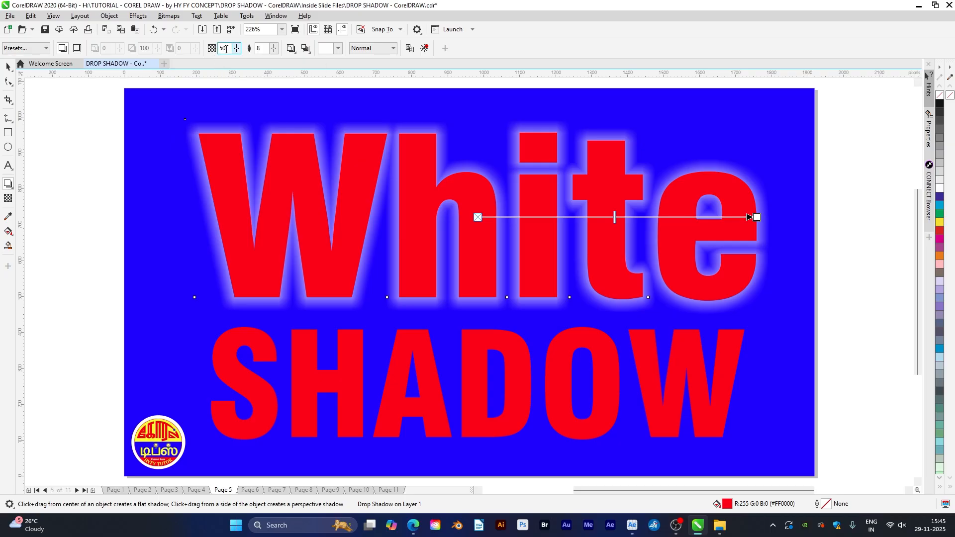
{"action": "type", "text": "98"}
{"action": "key", "text": "Return"}
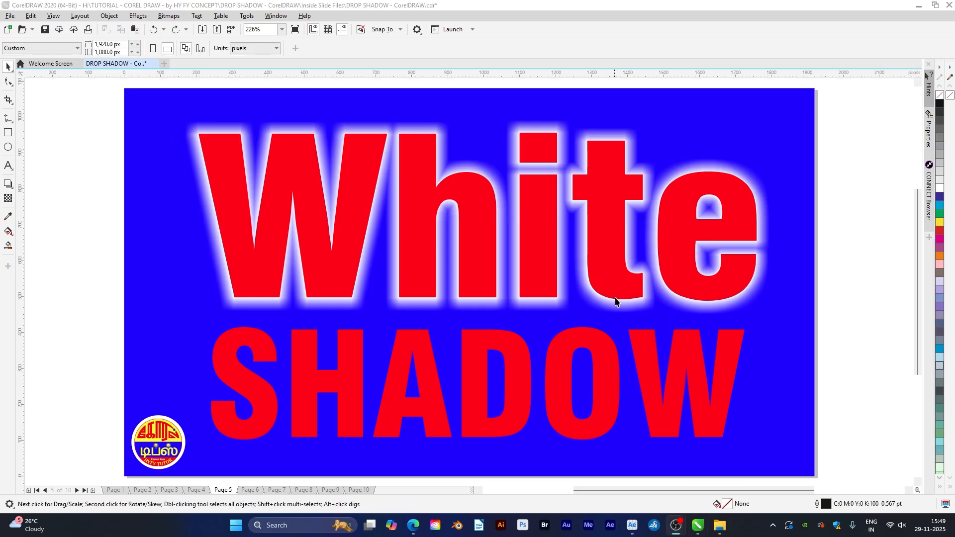
- Copy the drop shadow effect from the "White" text onto the "SHADOW" text below it
{"action": "left_click", "coordinate": [604, 372]}
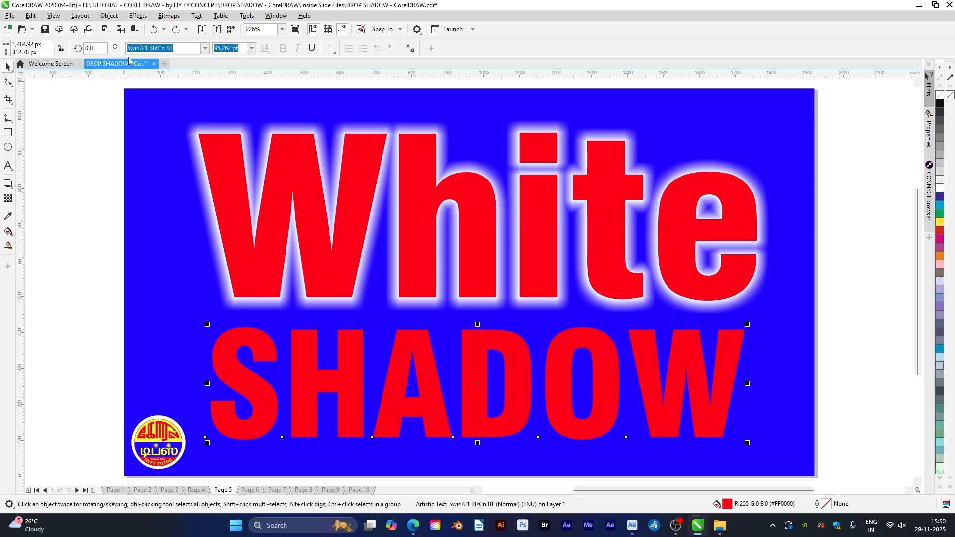
{"action": "left_click", "coordinate": [110, 17]}
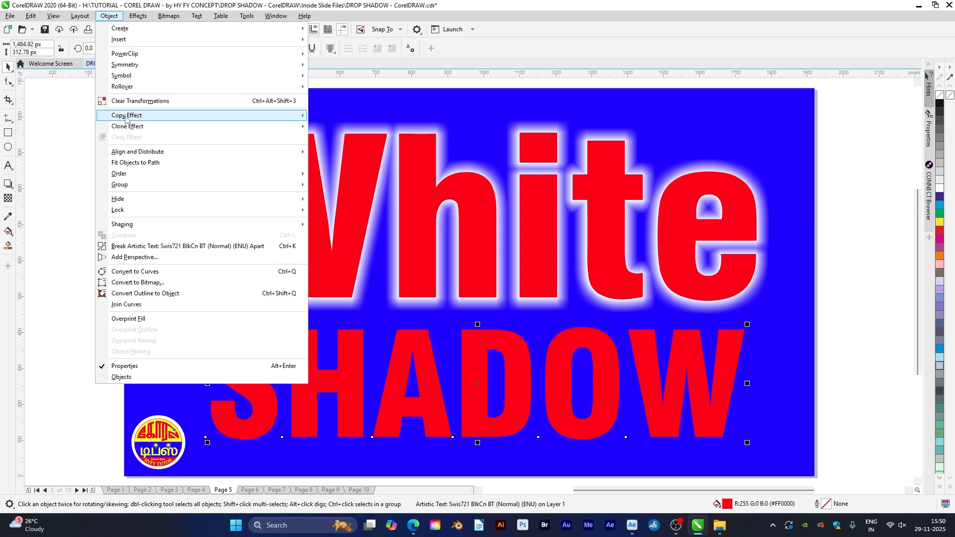
{"action": "mouse_move", "coordinate": [126, 120]}
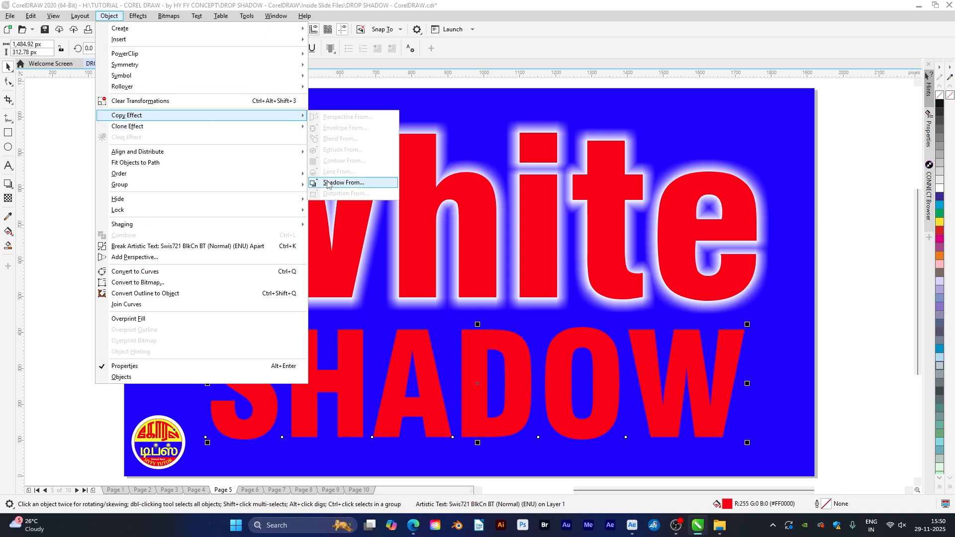
{"action": "left_click", "coordinate": [355, 184]}
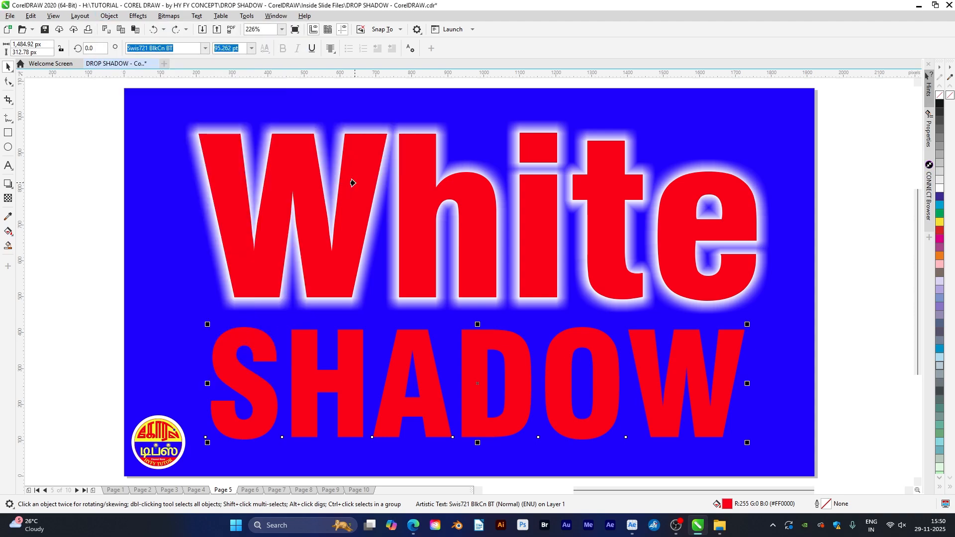
{"action": "left_click", "coordinate": [400, 303]}
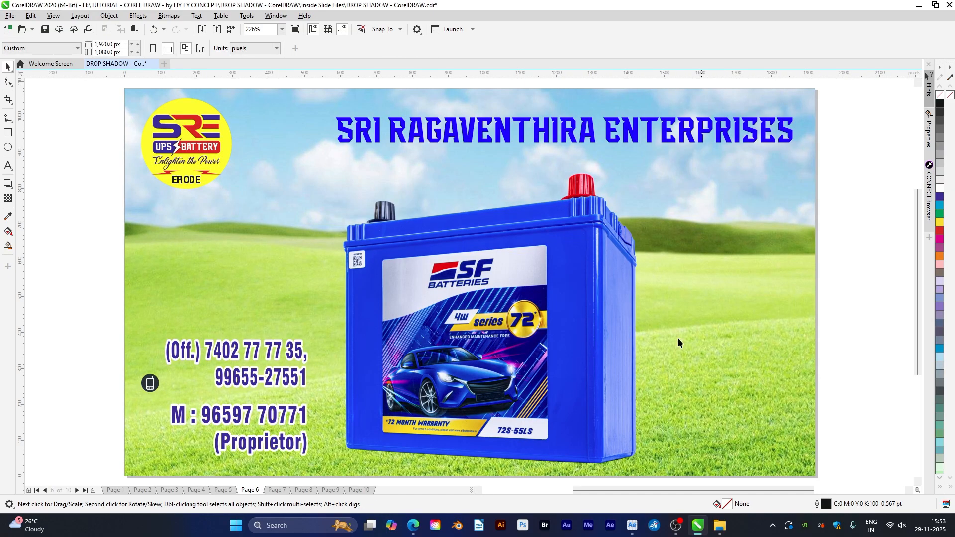
- On page 6, add a drop shadow to the "SRI RAGAVENTHIRA ENTERPRISES" heading, offset slightly down and to the right
{"action": "key", "text": "Page_Down"}
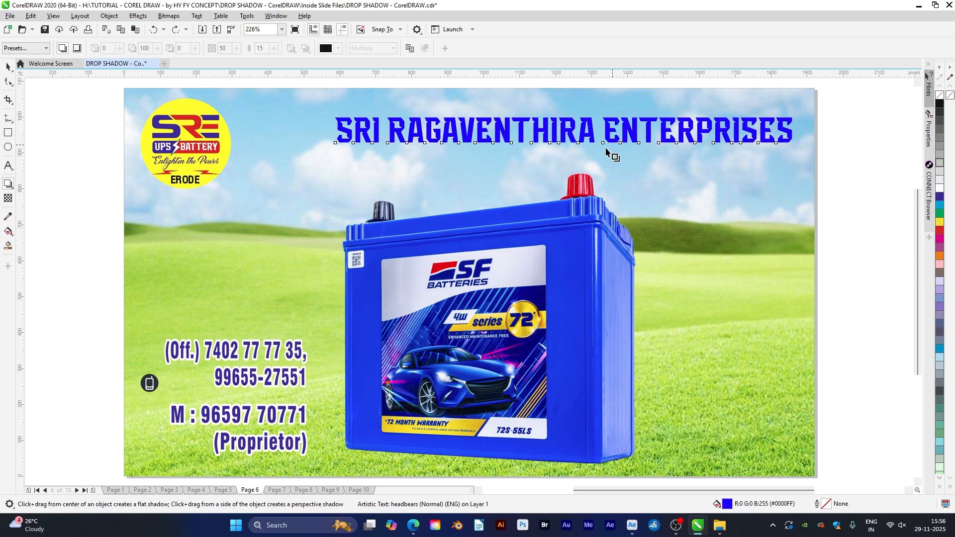
{"action": "mouse_move", "coordinate": [563, 132]}
{"action": "left_mouse_down"}
{"action": "mouse_move", "coordinate": [793, 130]}
{"action": "mouse_move", "coordinate": [593, 157]}
{"action": "mouse_move", "coordinate": [571, 157]}
{"action": "mouse_move", "coordinate": [570, 147]}
{"action": "left_mouse_up"}
{"action": "scroll", "coordinate": [404, 131], "scroll_direction": "up", "scroll_amount": 3}
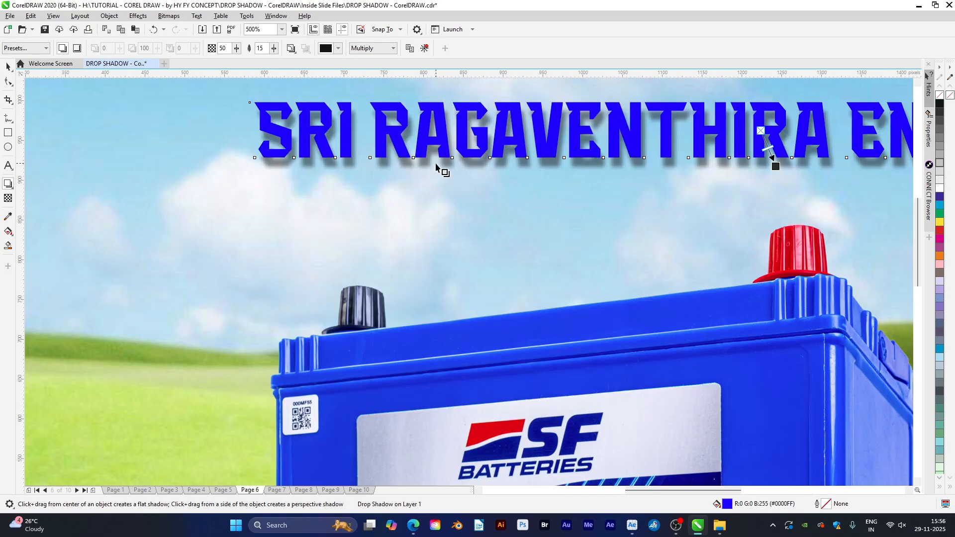
- Try a feathering of 8 on the heading's drop shadow, and undo it
{"action": "double_click", "coordinate": [262, 48]}
{"action": "type", "text": "8"}
{"action": "key", "text": "Return"}
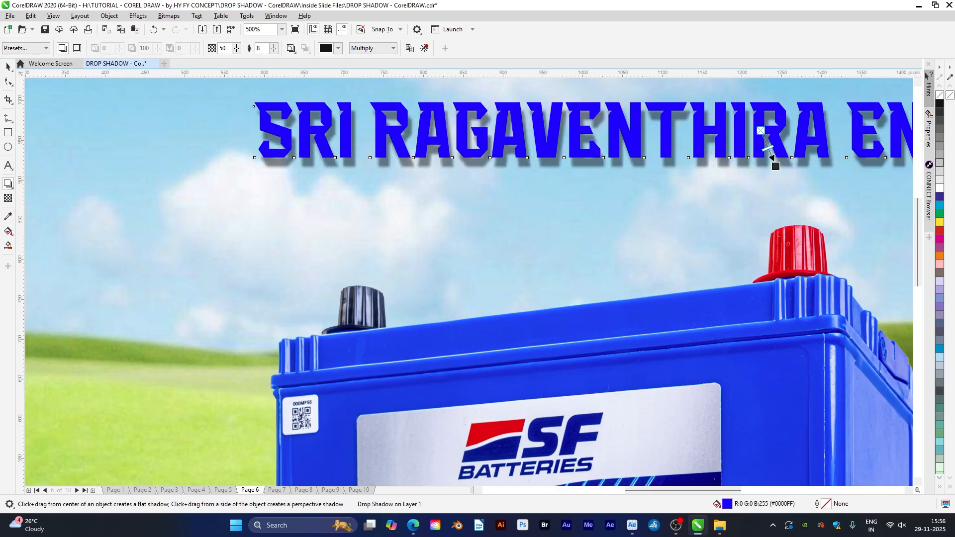
{"action": "key", "text": "ctrl+z"}
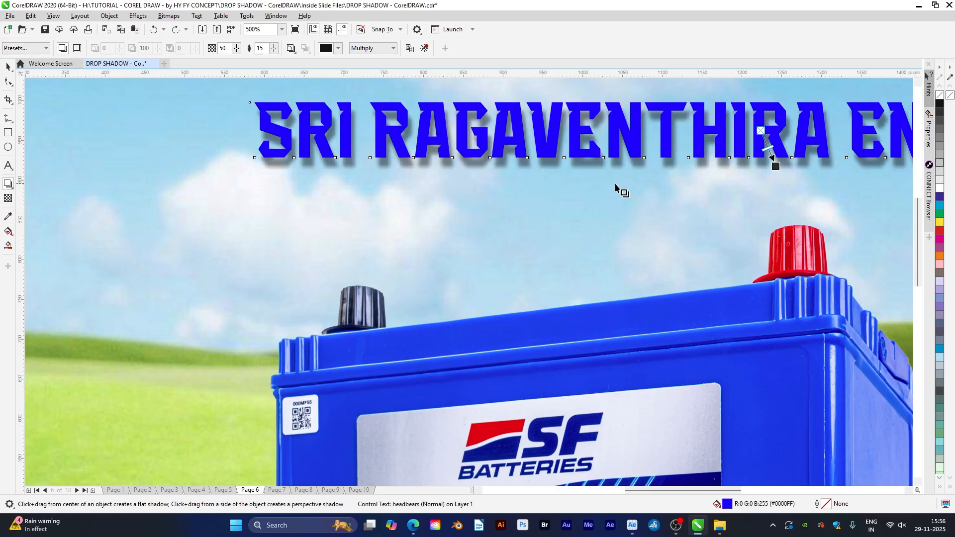
- Set the heading shadow's feathering to 20 and its opacity to 35, and deselect it
{"action": "double_click", "coordinate": [261, 48]}
{"action": "type", "text": "20"}
{"action": "key", "text": "Return"}
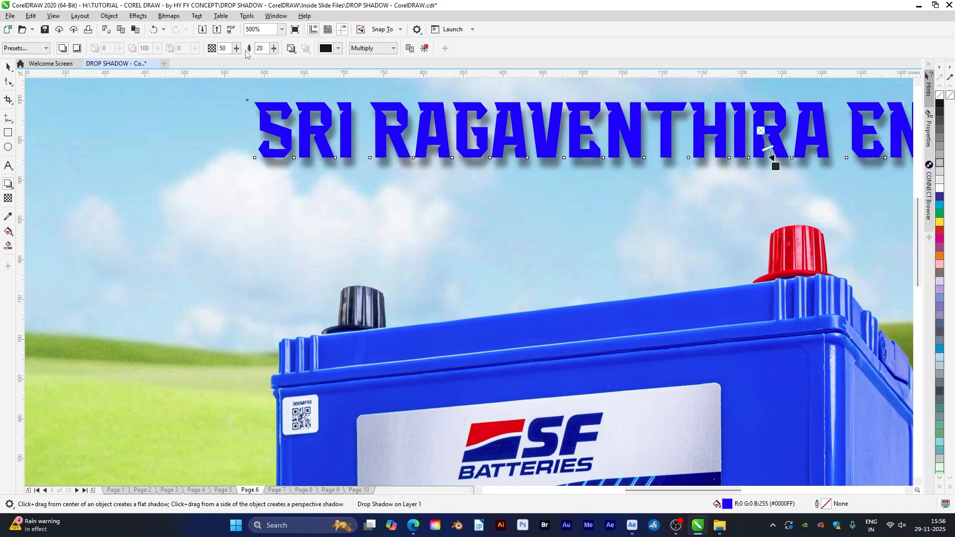
{"action": "double_click", "coordinate": [222, 48]}
{"action": "key", "text": "Return"}
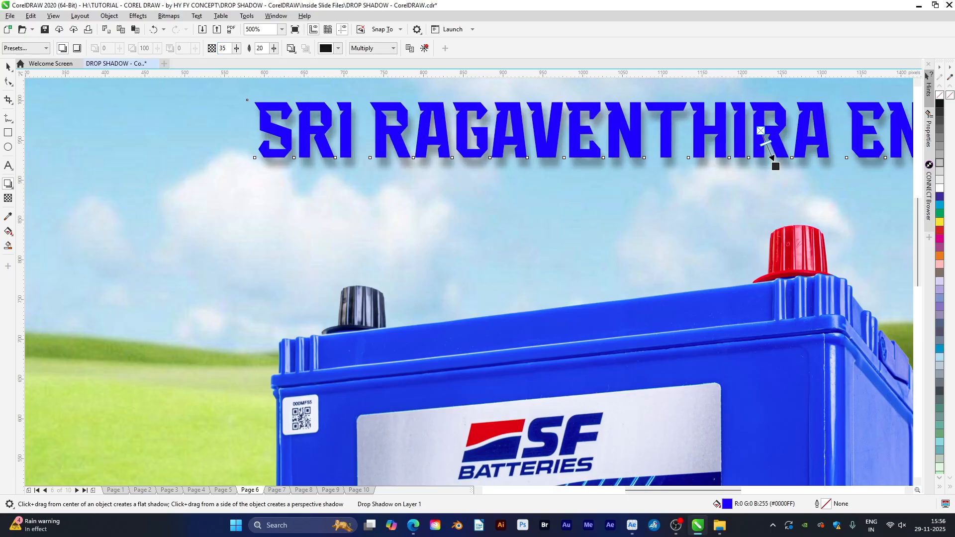
{"action": "key", "text": "F4"}
{"action": "key", "text": "space"}
{"action": "left_click", "coordinate": [852, 160]}
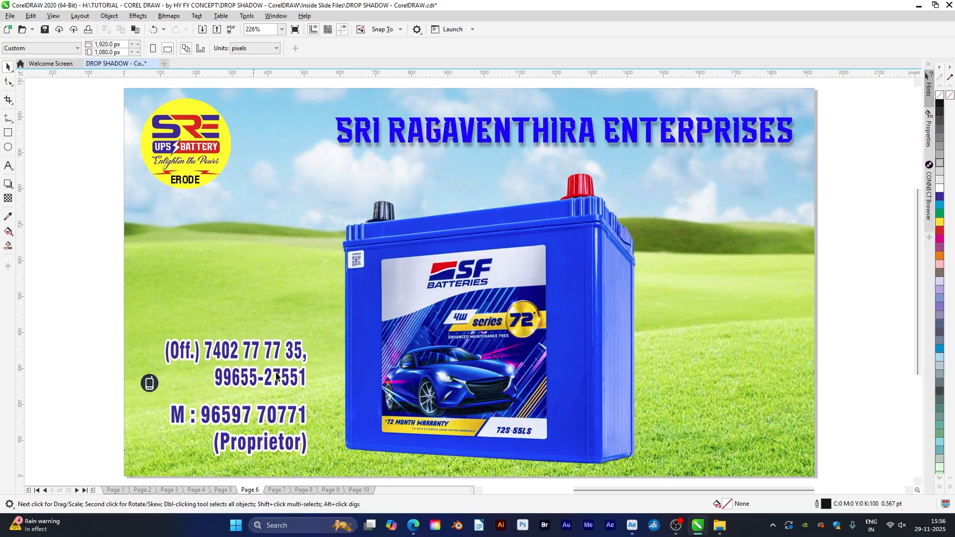
- Copy the heading's drop shadow effect onto the round yellow SRE logo group
{"action": "left_click", "coordinate": [201, 149]}
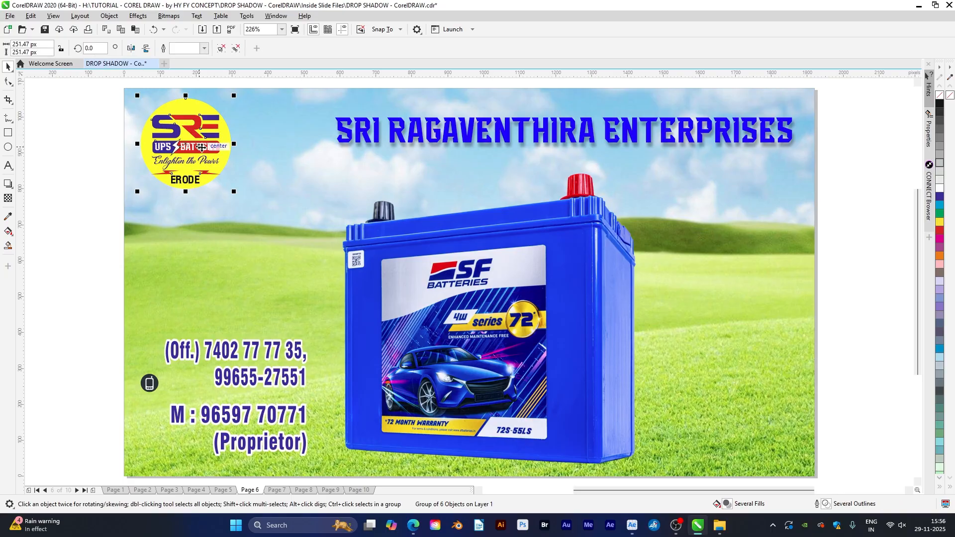
{"action": "left_click", "coordinate": [109, 15]}
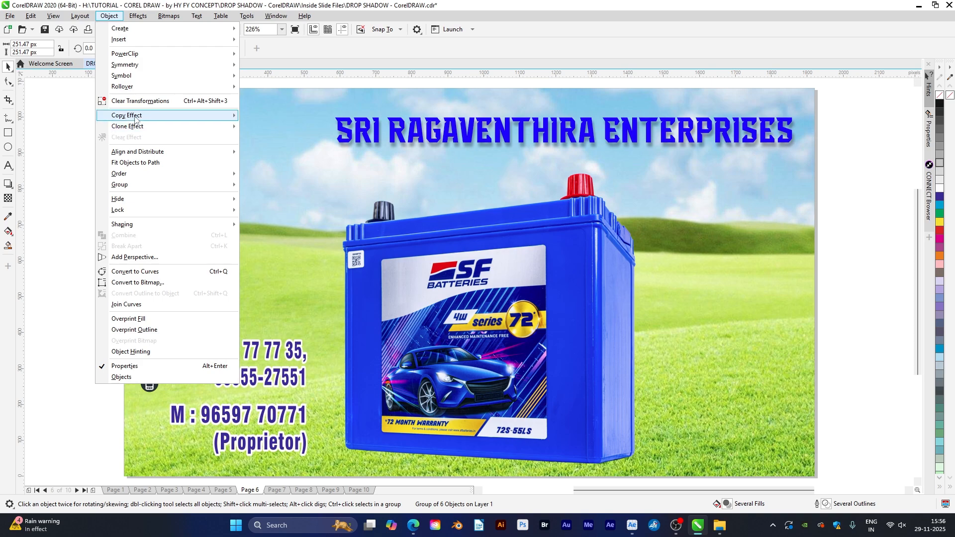
{"action": "mouse_move", "coordinate": [136, 125]}
{"action": "left_click", "coordinate": [286, 185]}
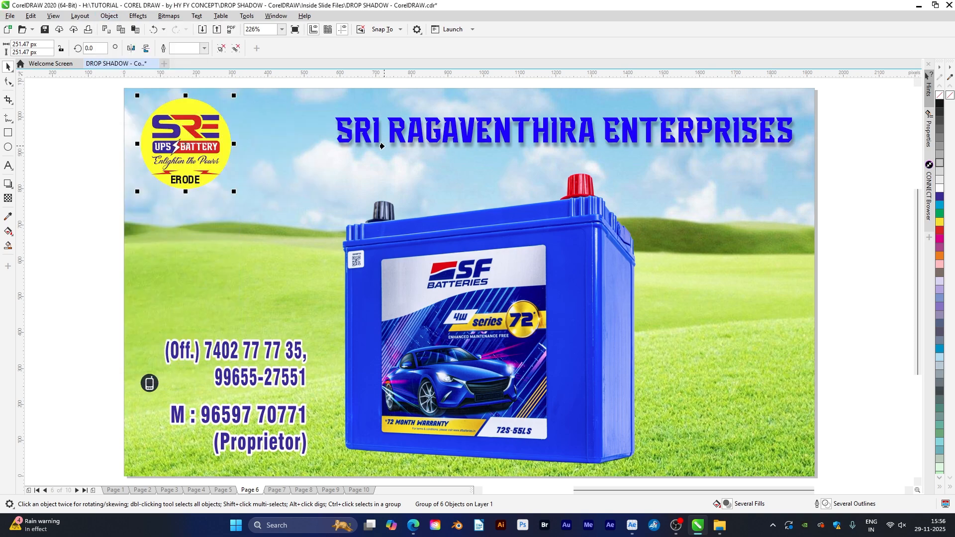
{"action": "left_click", "coordinate": [420, 146]}
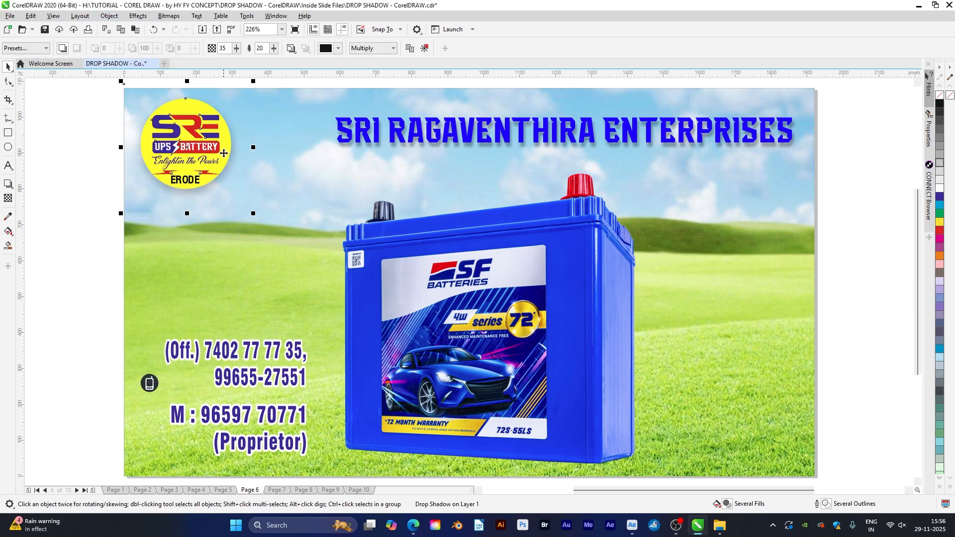
- Copy the heading's drop shadow effect onto the group of contact numbers
{"action": "left_click", "coordinate": [273, 358]}
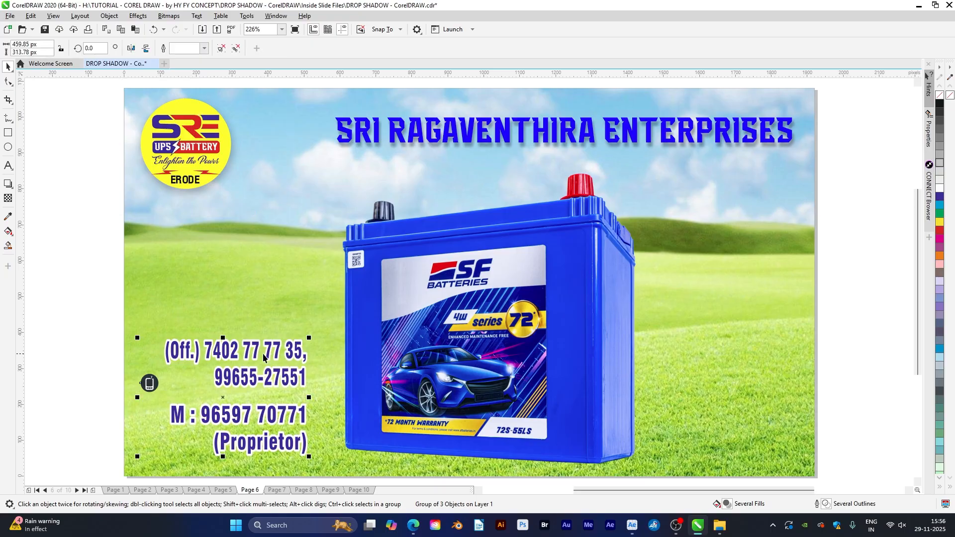
{"action": "left_click", "coordinate": [108, 18]}
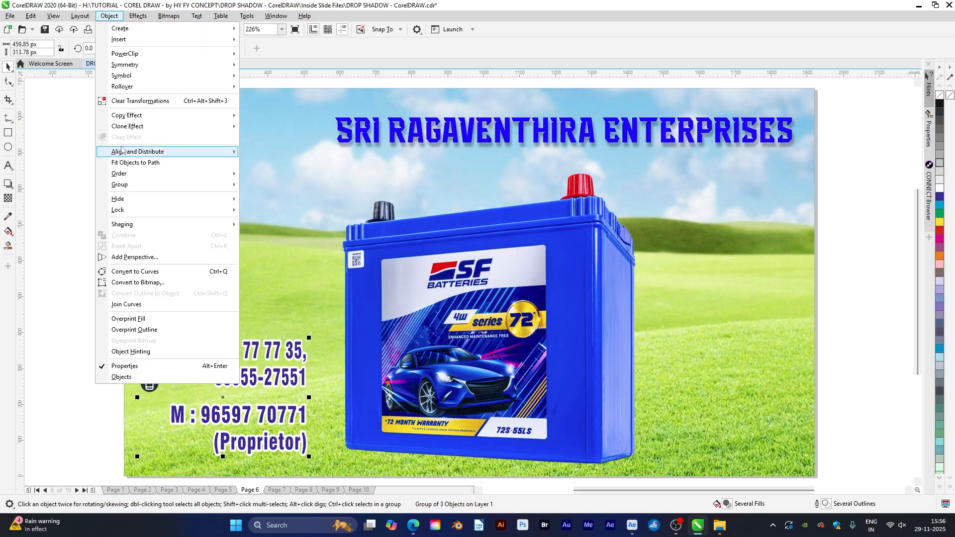
{"action": "mouse_move", "coordinate": [139, 119]}
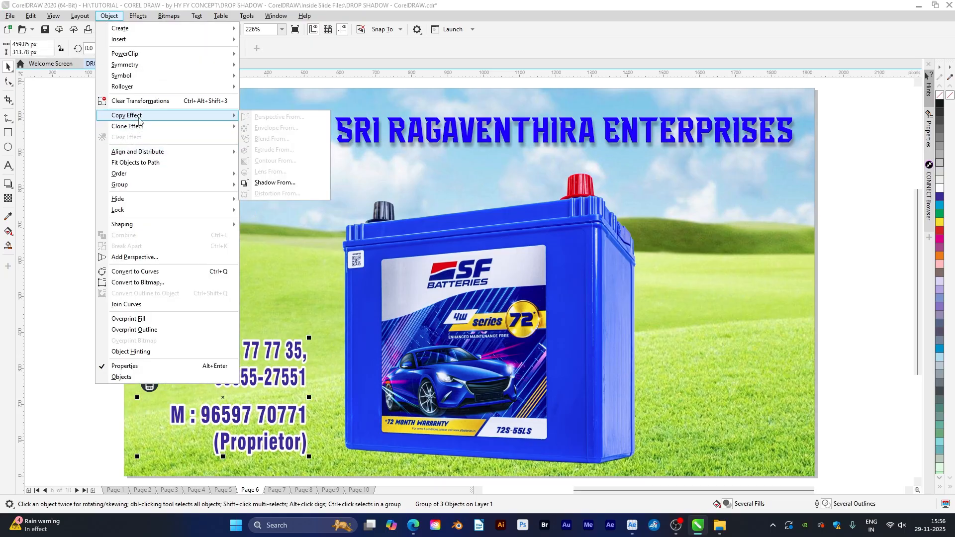
{"action": "left_click", "coordinate": [277, 183]}
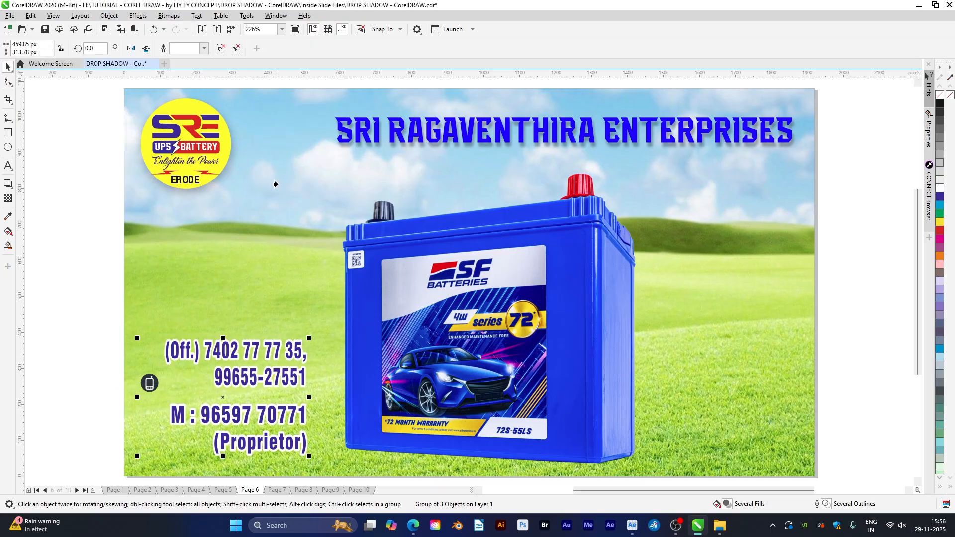
{"action": "left_click", "coordinate": [418, 145]}
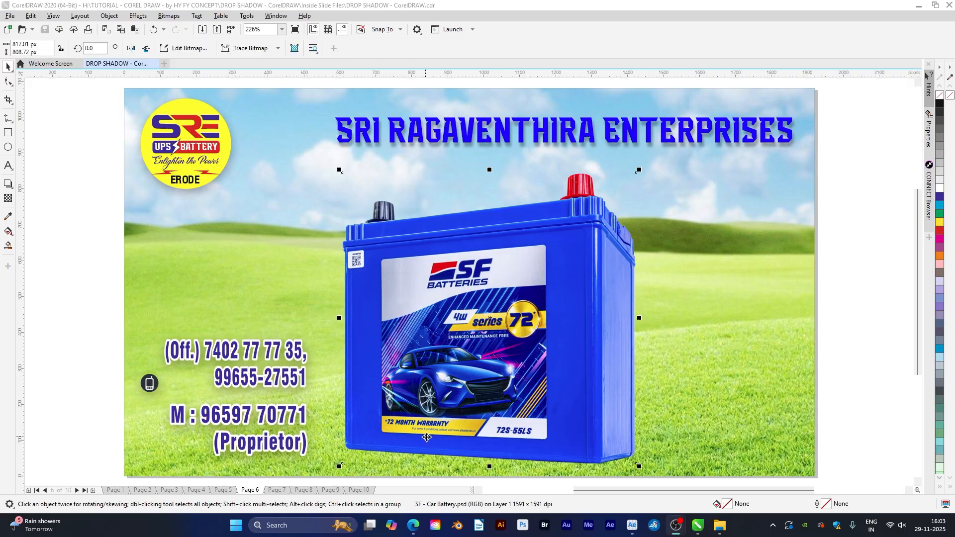
- Apply the Perspective Top Right shadow preset to the battery image and pull the shadow's end lower and further right, to angle 34 and stretch 31
{"action": "left_click", "coordinate": [504, 419]}
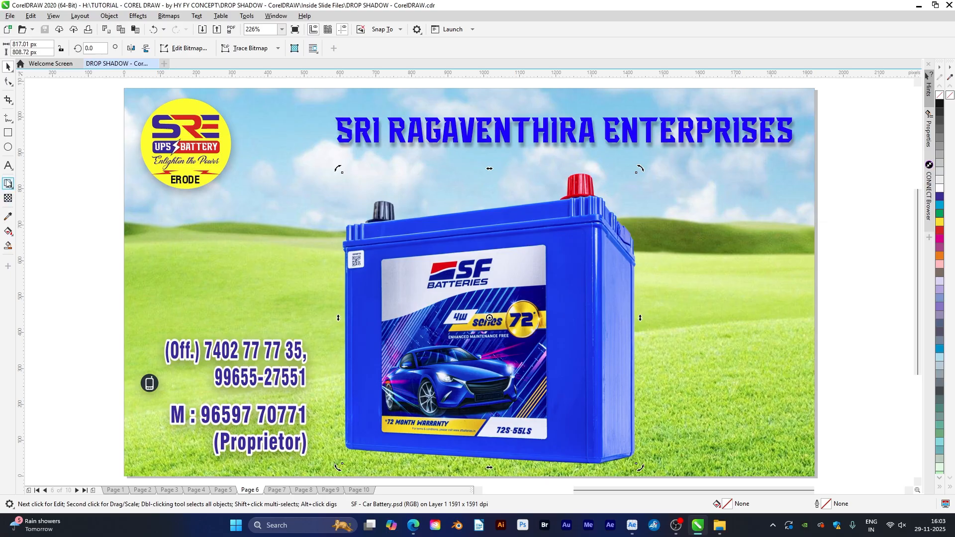
{"action": "left_click", "coordinate": [8, 184]}
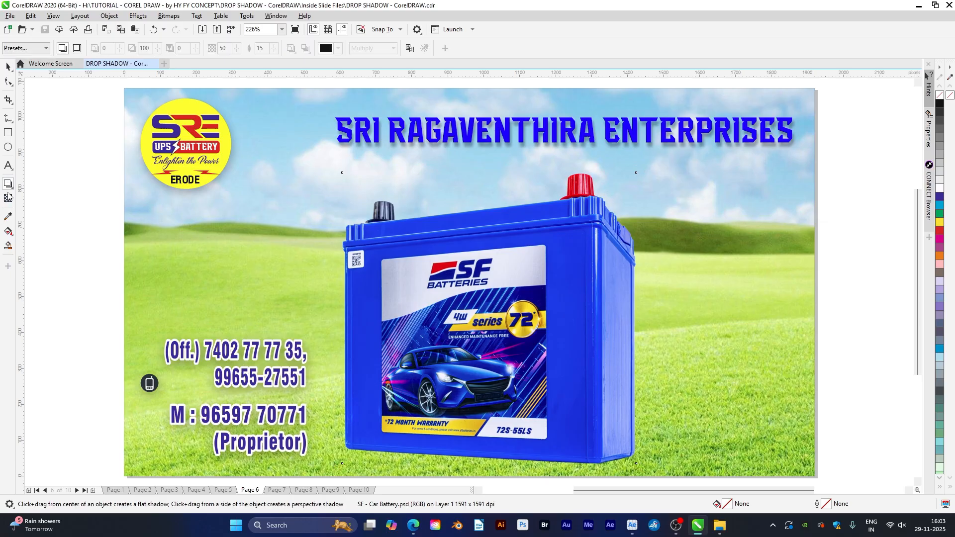
{"action": "left_click", "coordinate": [38, 50]}
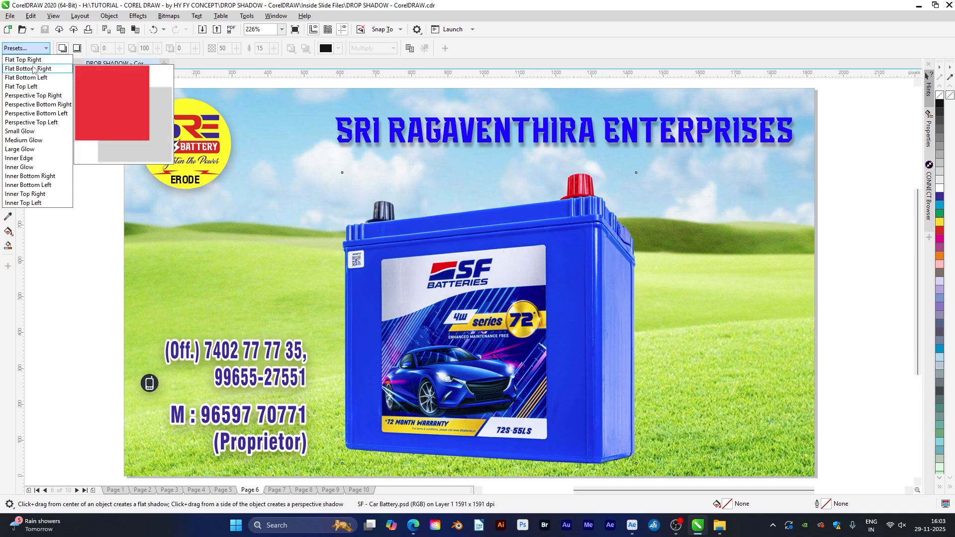
{"action": "left_click", "coordinate": [31, 96]}
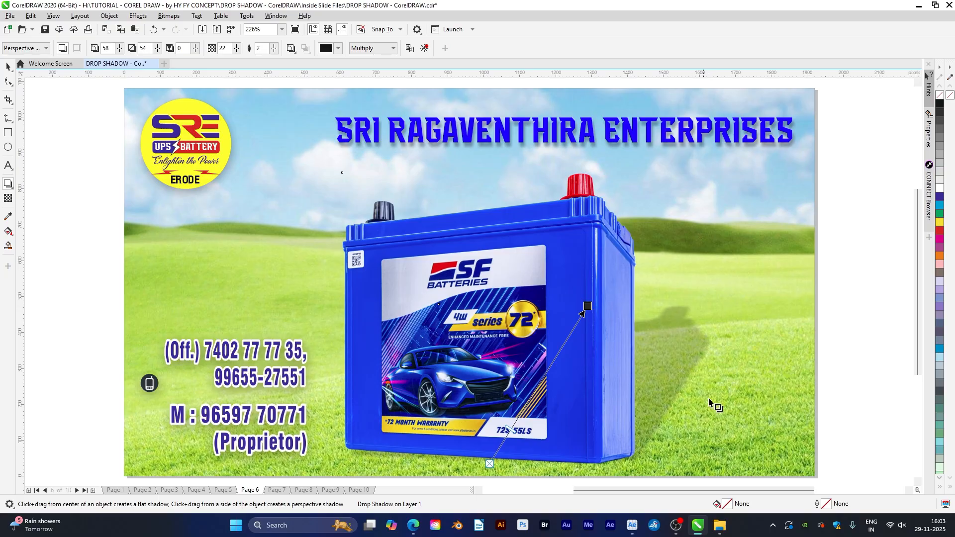
{"action": "left_click_drag", "start_coordinate": [587, 306], "coordinate": [625, 372]}
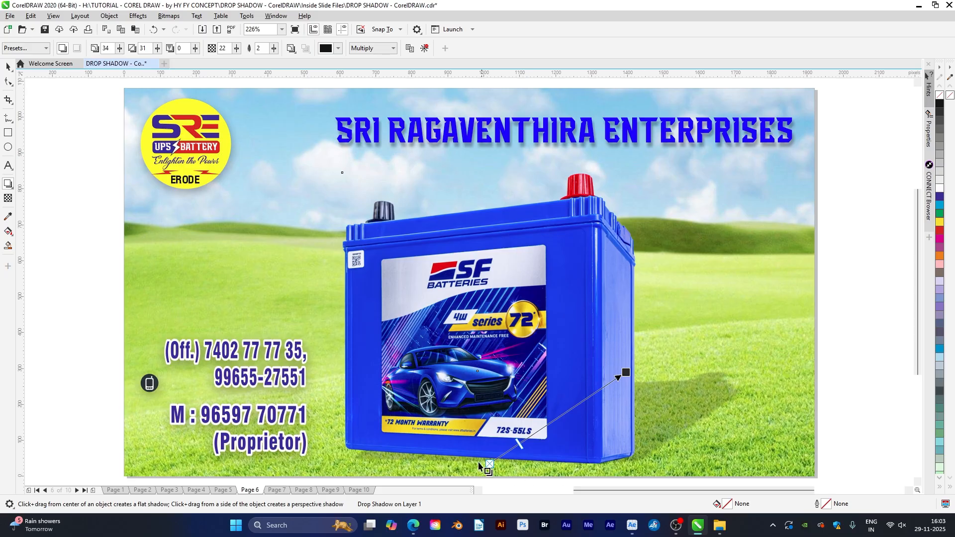
- Break the perspective drop shadow apart from the battery image and examine the shadow beneath the battery's bottom edge
{"action": "key", "text": "z"}
{"action": "left_click_drag", "start_coordinate": [333, 435], "coordinate": [527, 485]}
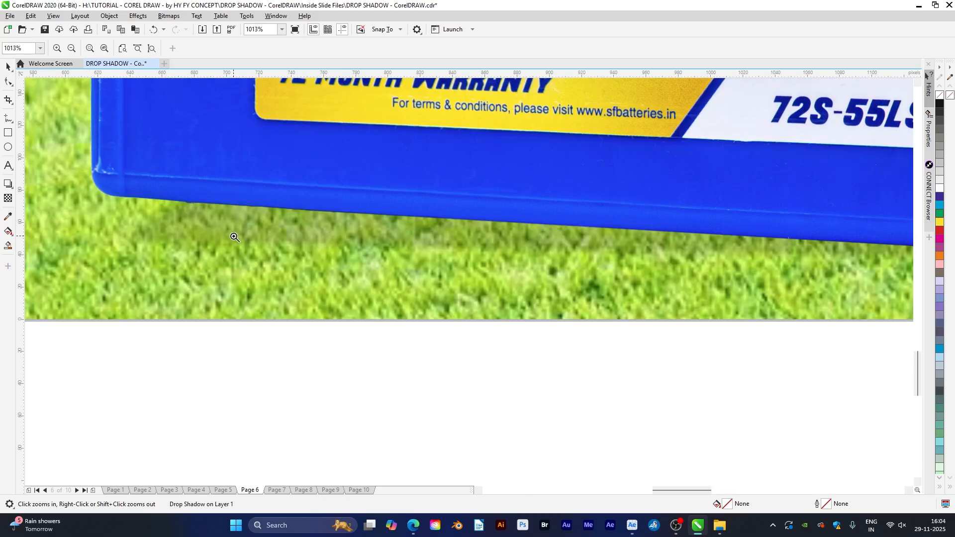
{"action": "scroll", "coordinate": [255, 237], "scroll_direction": "down", "scroll_amount": 1}
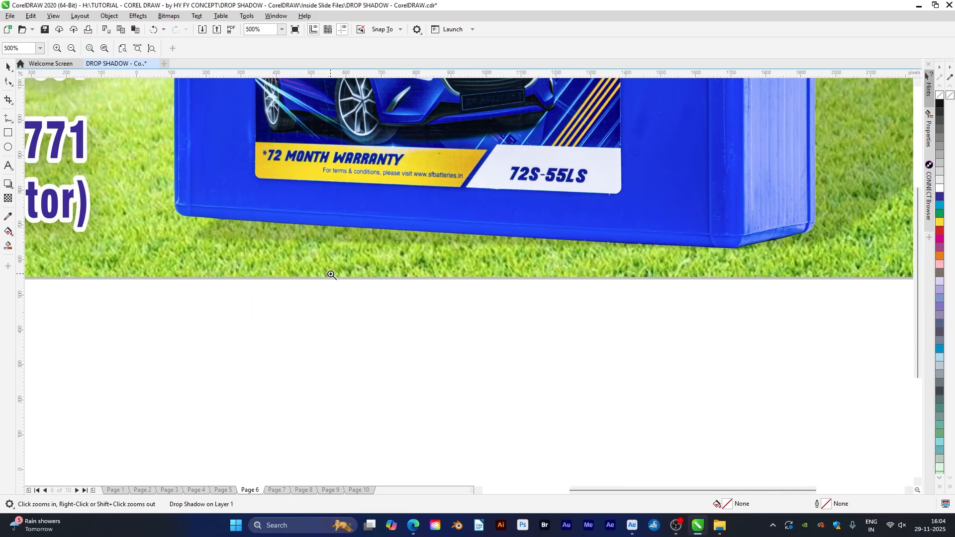
{"action": "key", "text": "F4"}
{"action": "key", "text": "space"}
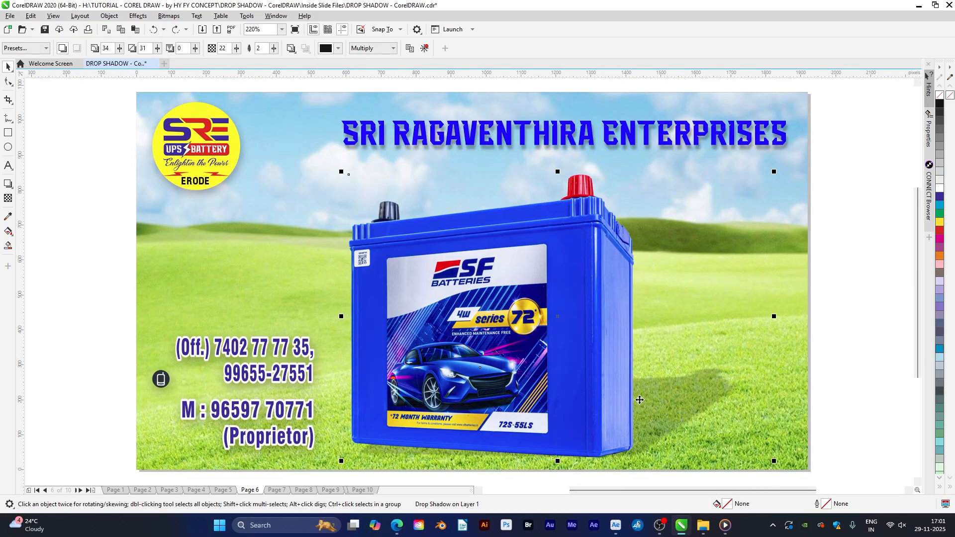
{"action": "left_click", "coordinate": [580, 374]}
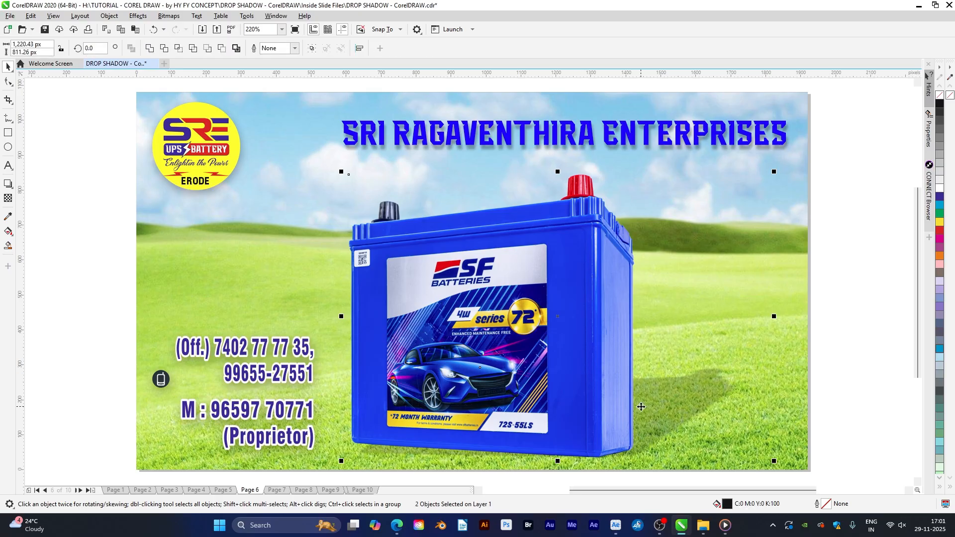
{"action": "key", "text": "z"}
{"action": "left_click_drag", "start_coordinate": [338, 417], "coordinate": [562, 483]}
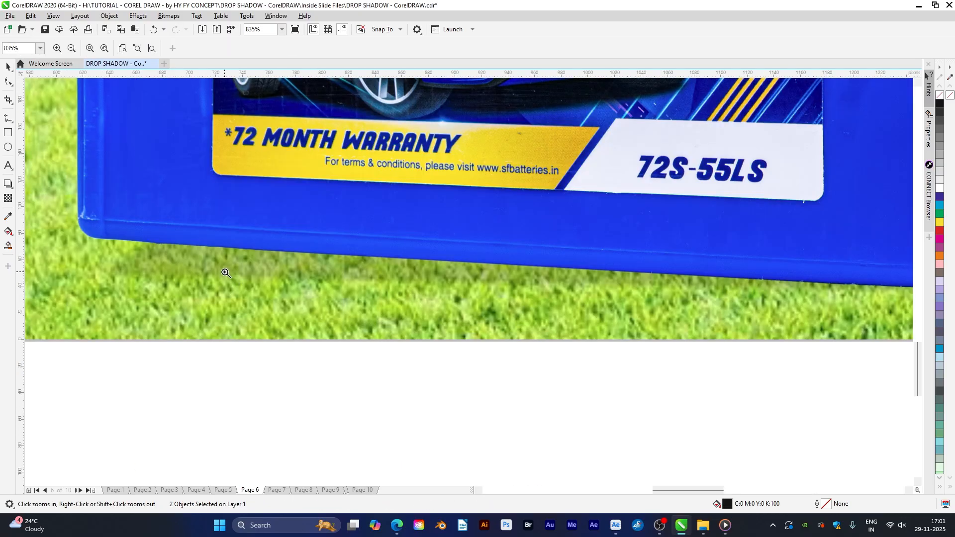
{"action": "right_click", "coordinate": [278, 282]}
- Select the separated battery shadow on its own and skew its left side slightly upward
{"action": "key", "text": "space"}
{"action": "left_click", "coordinate": [694, 393]}
{"action": "left_click", "coordinate": [673, 401]}
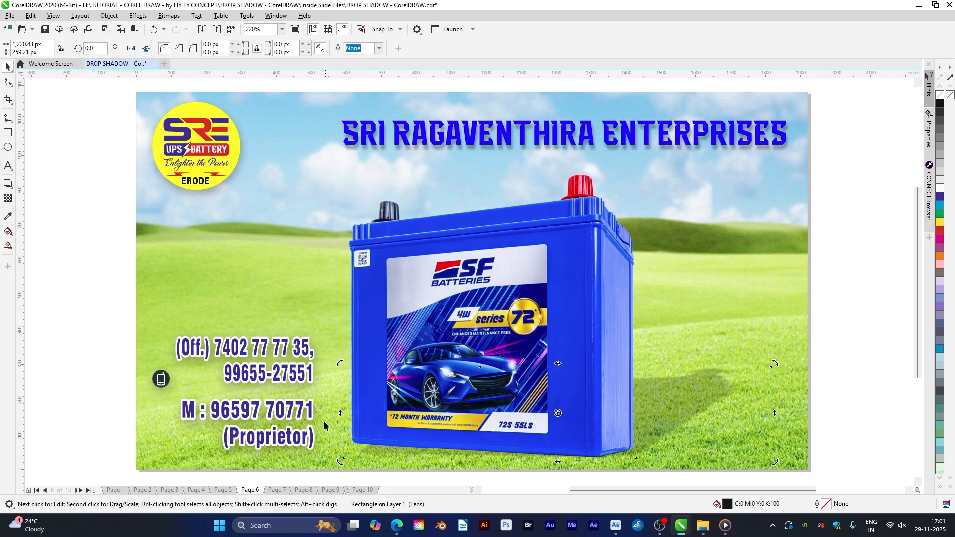
{"action": "scroll", "coordinate": [341, 434], "scroll_direction": "up", "scroll_amount": 5}
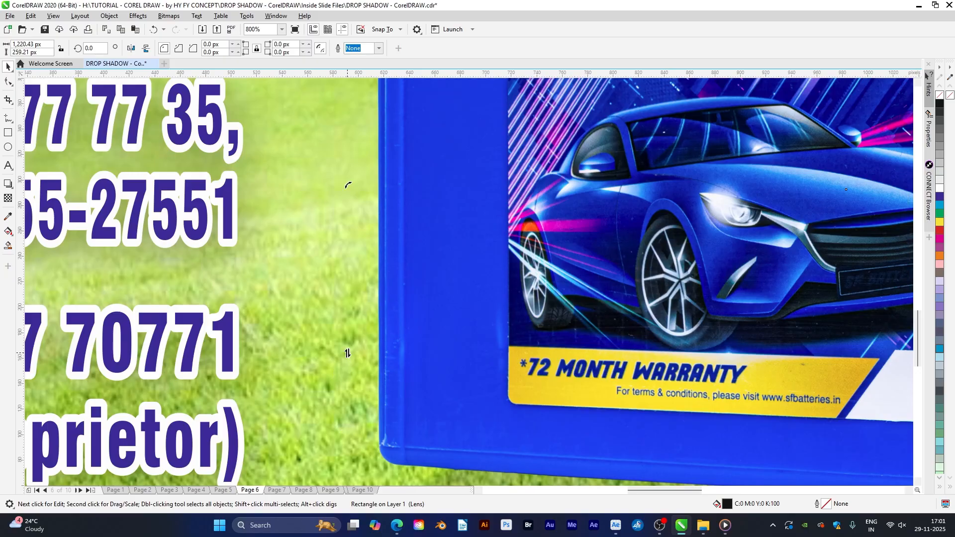
{"action": "left_click", "coordinate": [918, 482]}
{"action": "left_click", "coordinate": [918, 482]}
{"action": "left_click", "coordinate": [918, 482]}
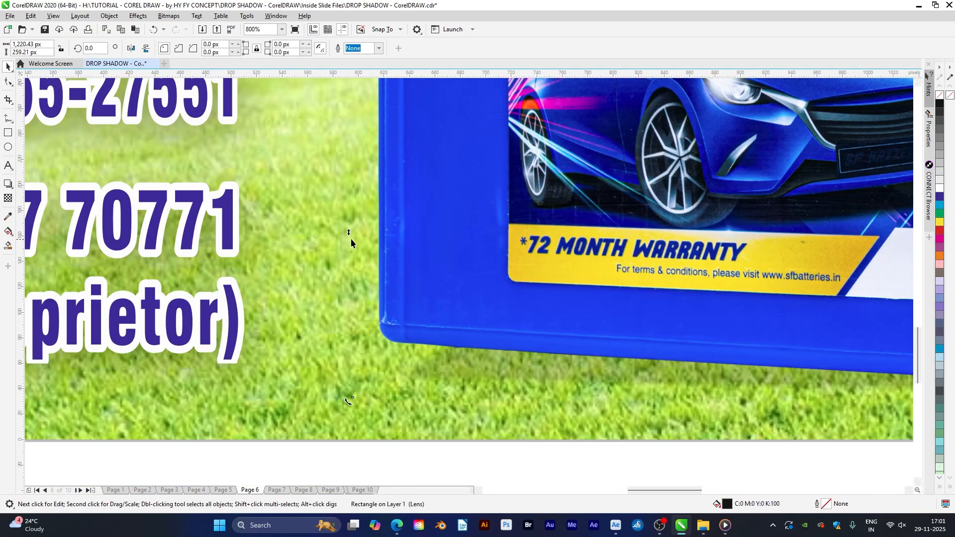
{"action": "left_click_drag", "start_coordinate": [350, 234], "coordinate": [348, 213]}
{"action": "key", "text": "shift+F4"}
- Nudge the skewed shadow upward to line it up with the battery's lower right corner
{"action": "scroll", "coordinate": [630, 464], "scroll_direction": "up", "scroll_amount": 4}
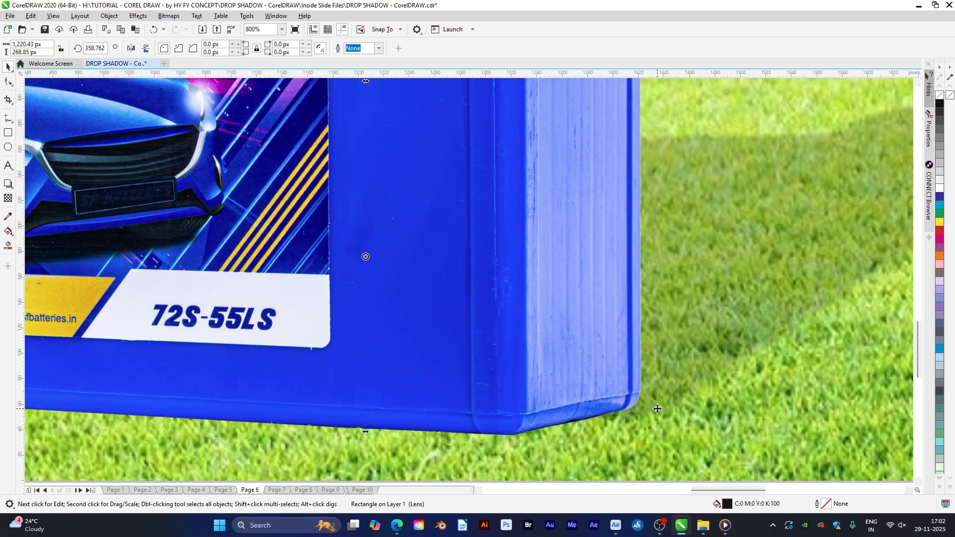
{"action": "left_click", "coordinate": [735, 295]}
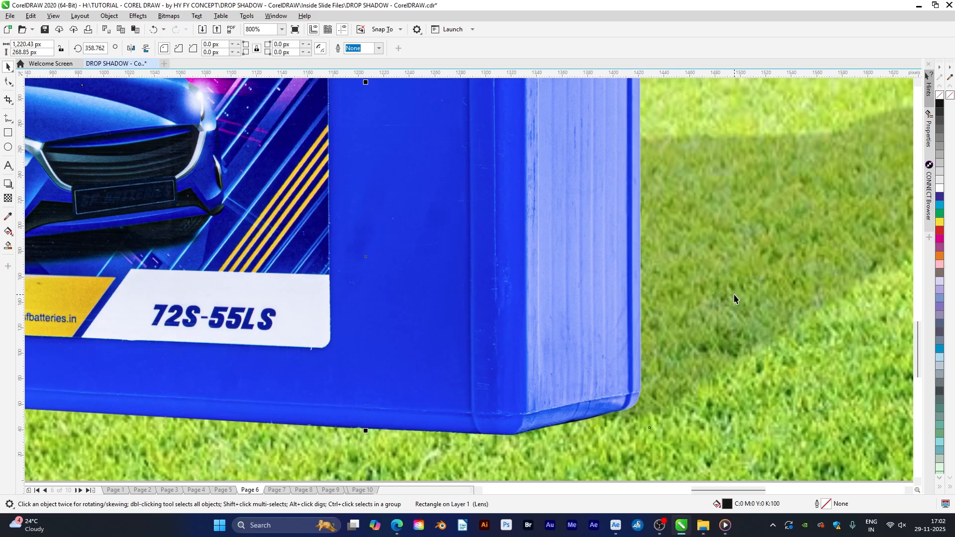
{"action": "key", "text": "Up"}
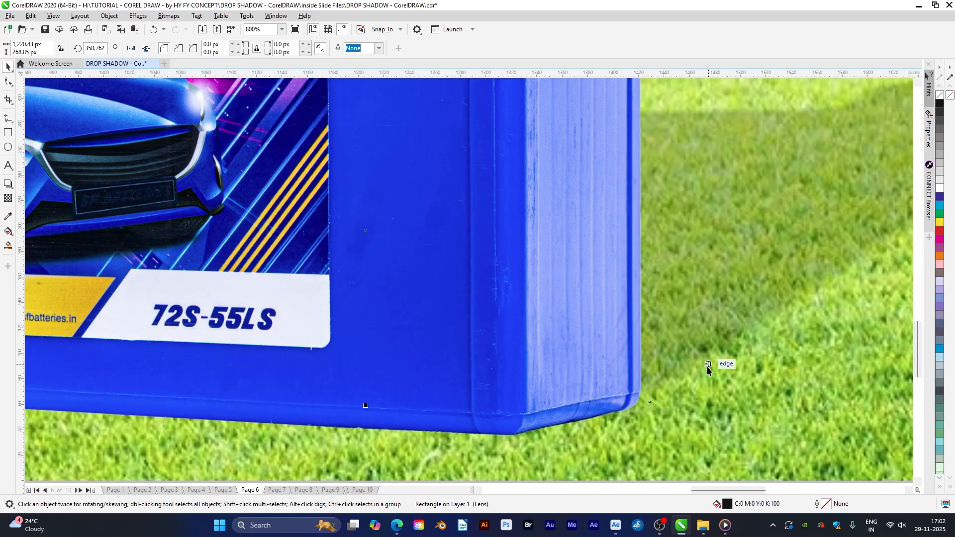
{"action": "scroll", "coordinate": [644, 394], "scroll_direction": "down", "scroll_amount": 5}
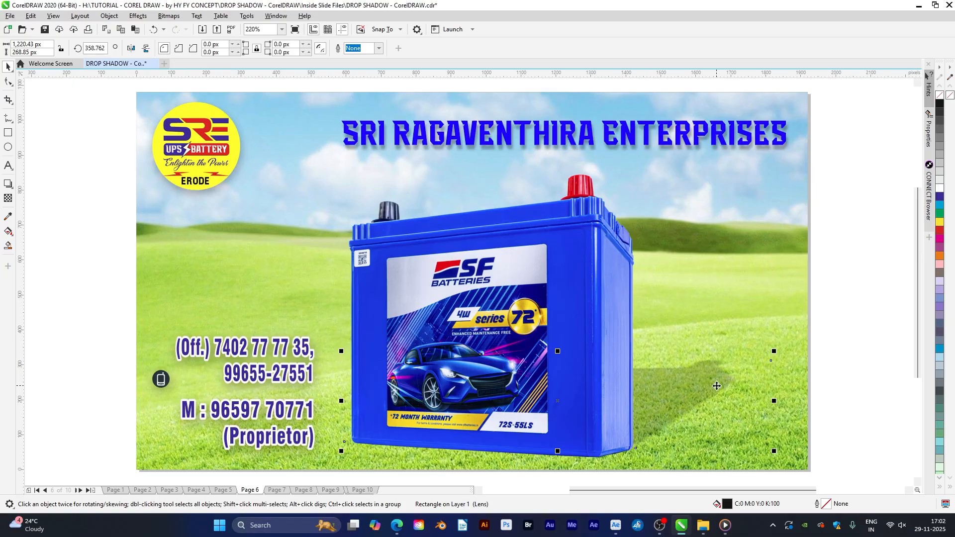
- Try moving the separated shadow on its own, undo it, and select the battery and its shadow individually
{"action": "left_click", "coordinate": [837, 386]}
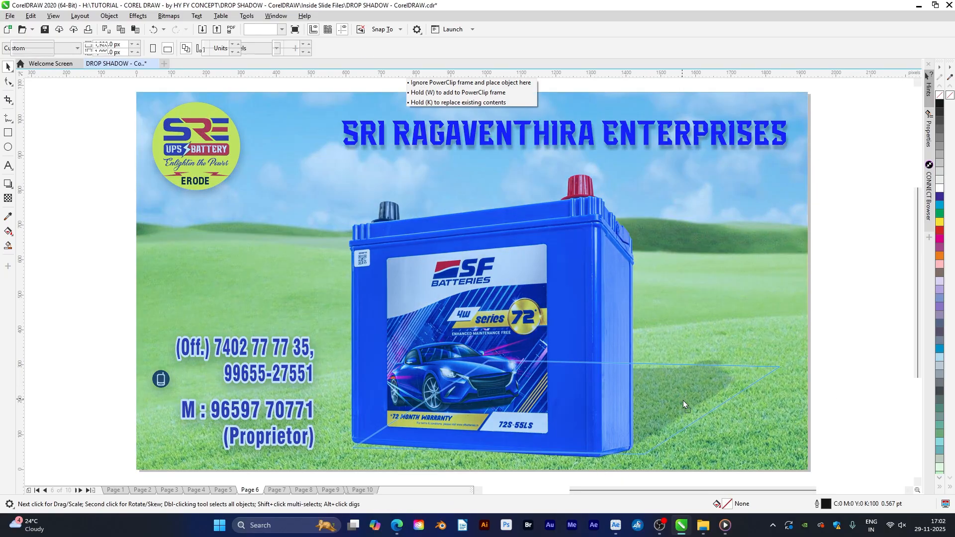
{"action": "left_click", "coordinate": [682, 400]}
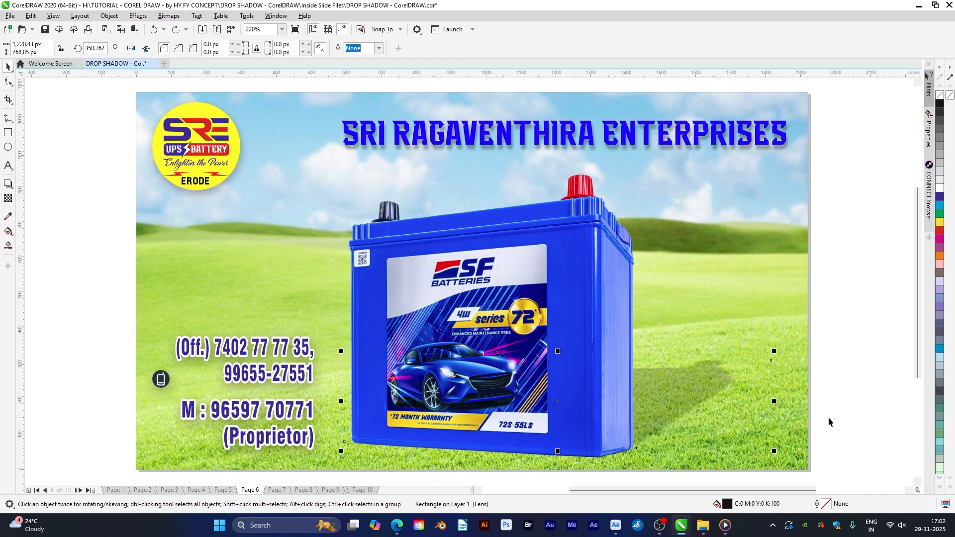
{"action": "left_click", "coordinate": [567, 321]}
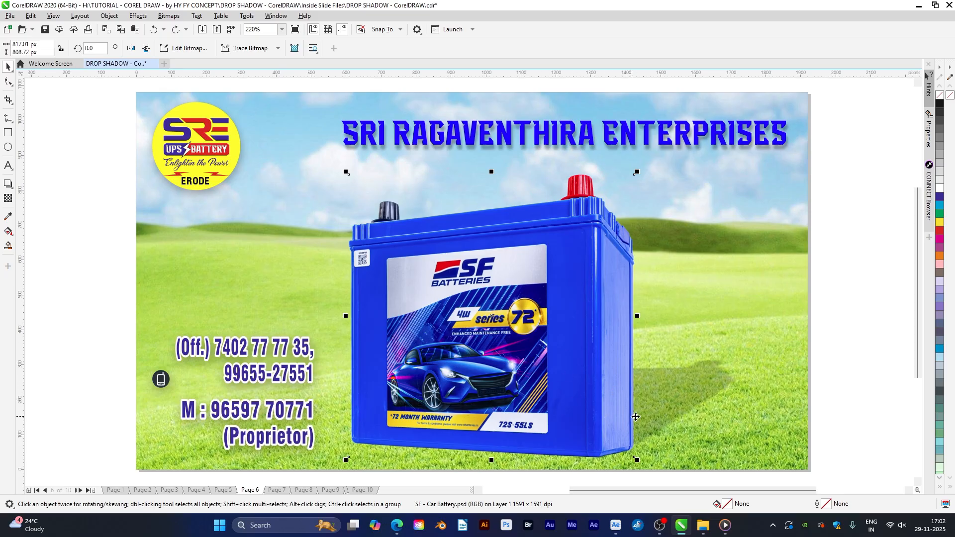
{"action": "left_click", "coordinate": [662, 402]}
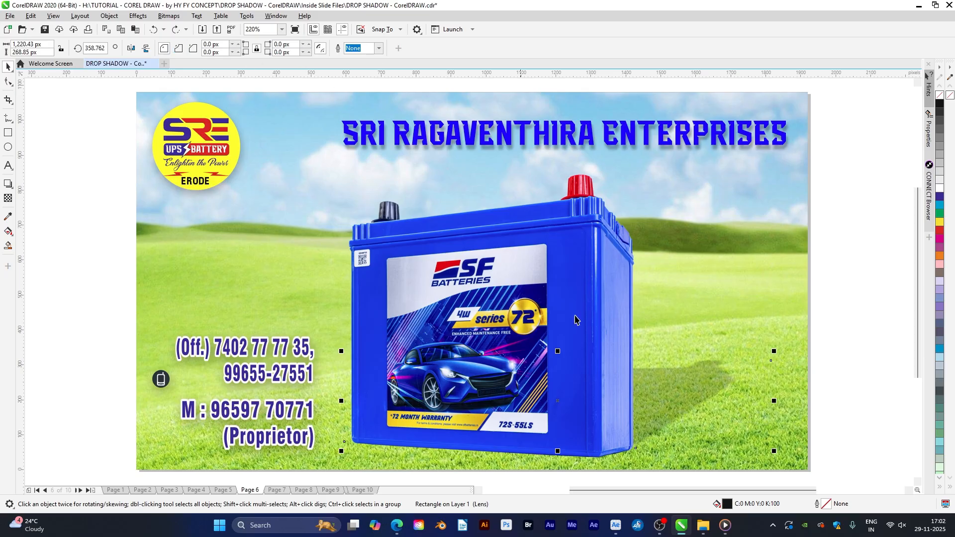
- Try a 50% black fill on the separated shadow, set its fill to 100% black, and deselect it
{"action": "left_click", "coordinate": [685, 388]}
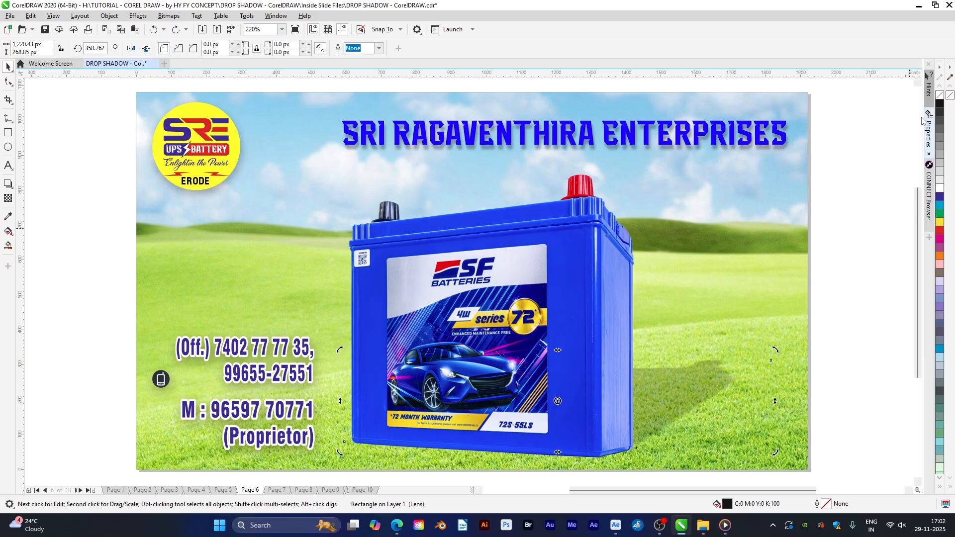
{"action": "left_click", "coordinate": [942, 149]}
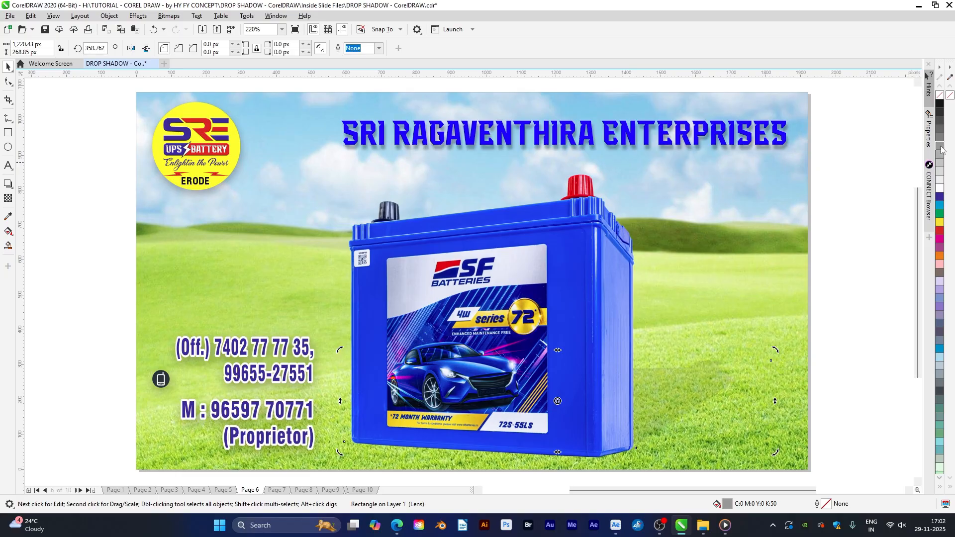
{"action": "left_click", "coordinate": [942, 114]}
{"action": "left_click", "coordinate": [940, 103]}
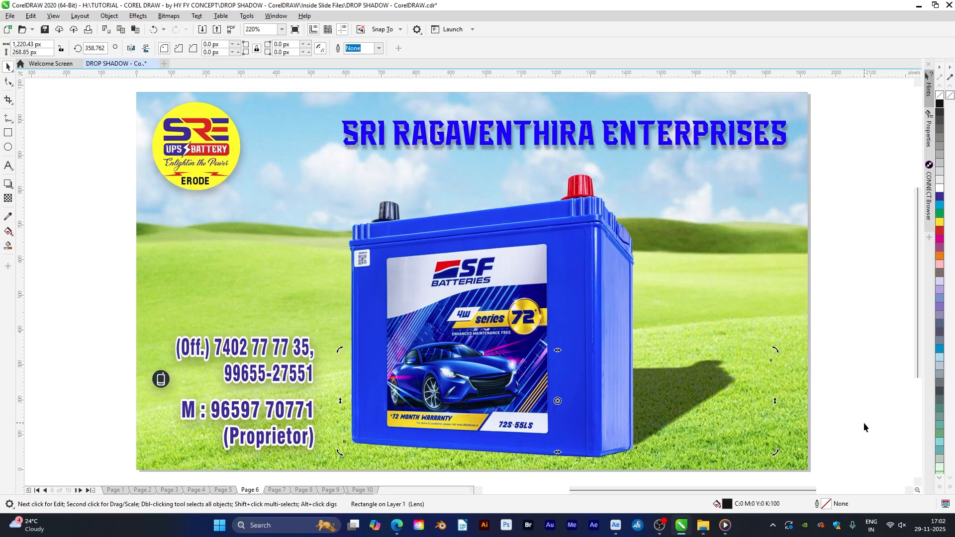
{"action": "left_click", "coordinate": [863, 422]}
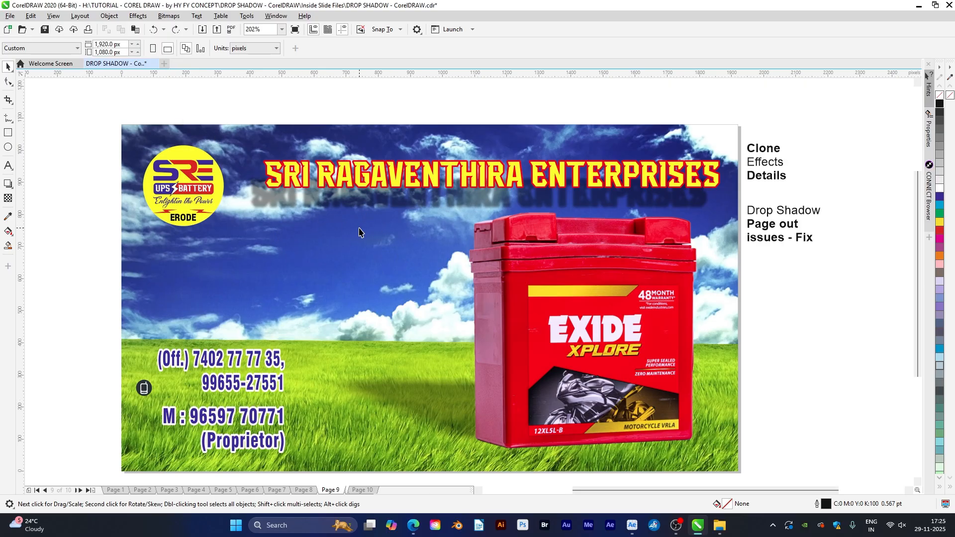
- On page 9, clone the heading's drop shadow effect onto the round yellow SRE logo group
{"action": "left_click", "coordinate": [186, 192]}
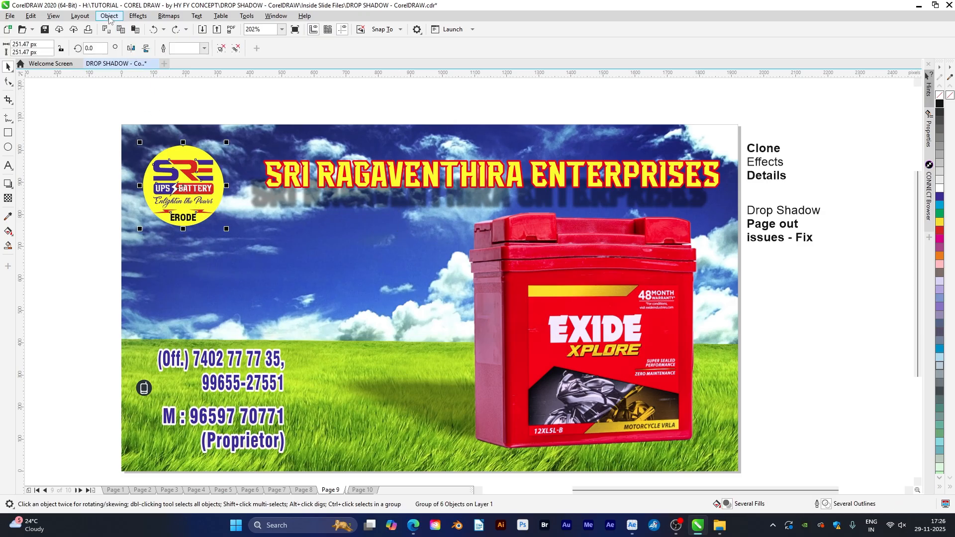
{"action": "left_click", "coordinate": [109, 16]}
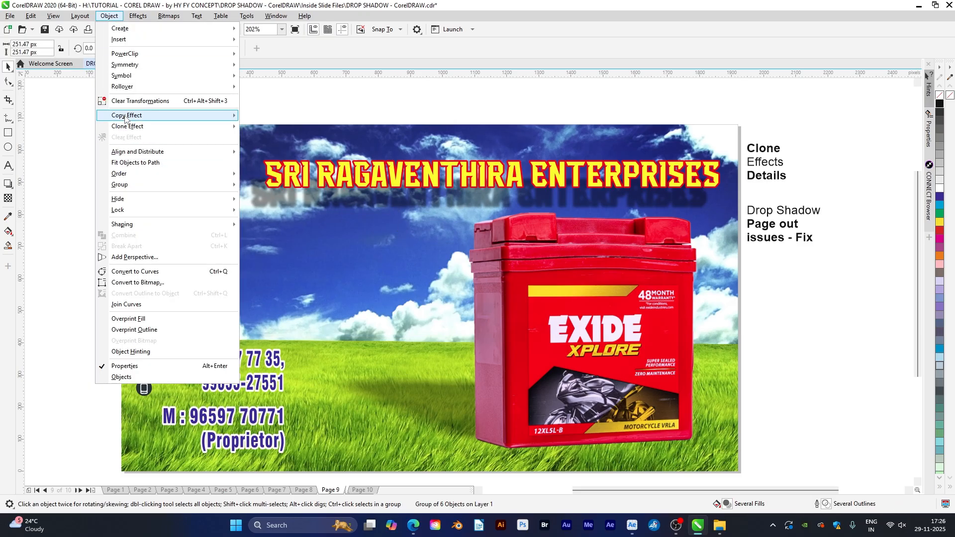
{"action": "mouse_move", "coordinate": [175, 129]}
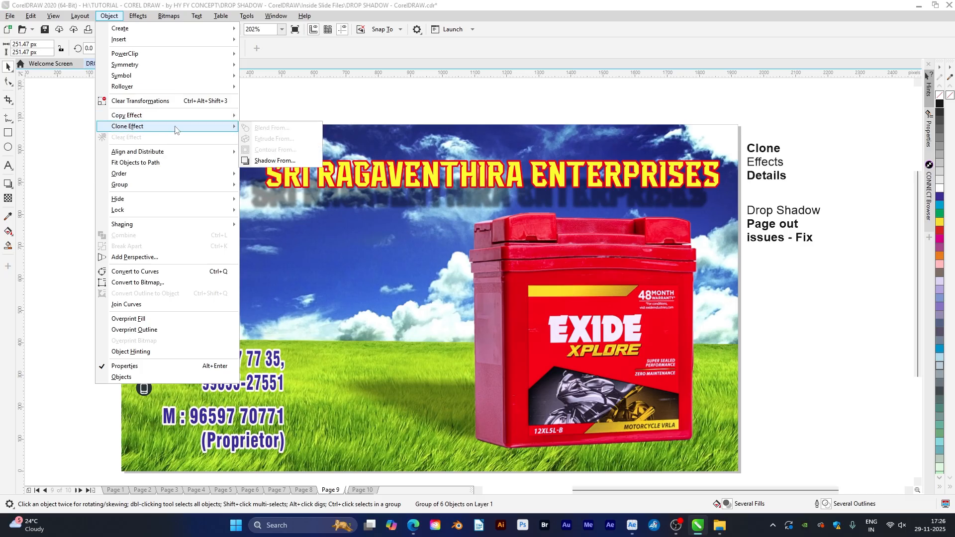
{"action": "left_click", "coordinate": [283, 161]}
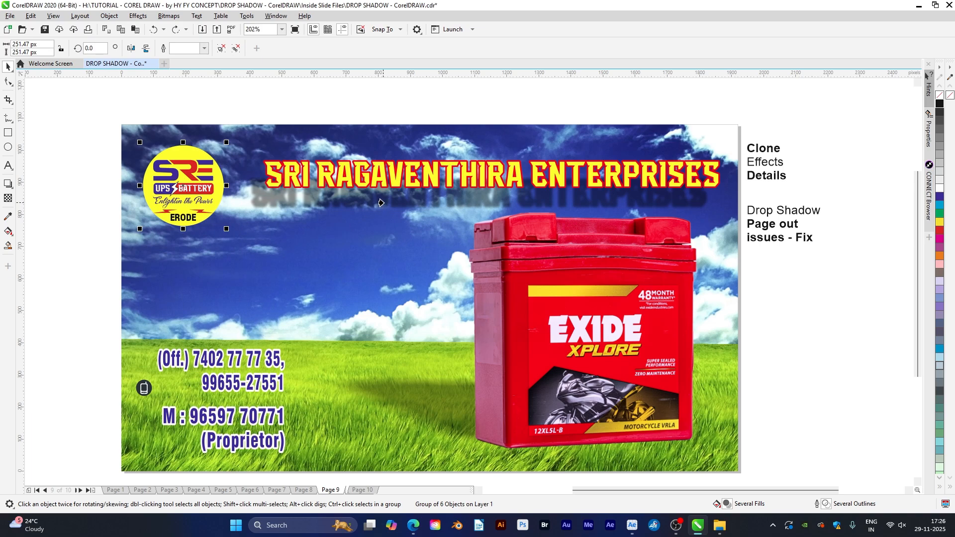
{"action": "left_click", "coordinate": [380, 202]}
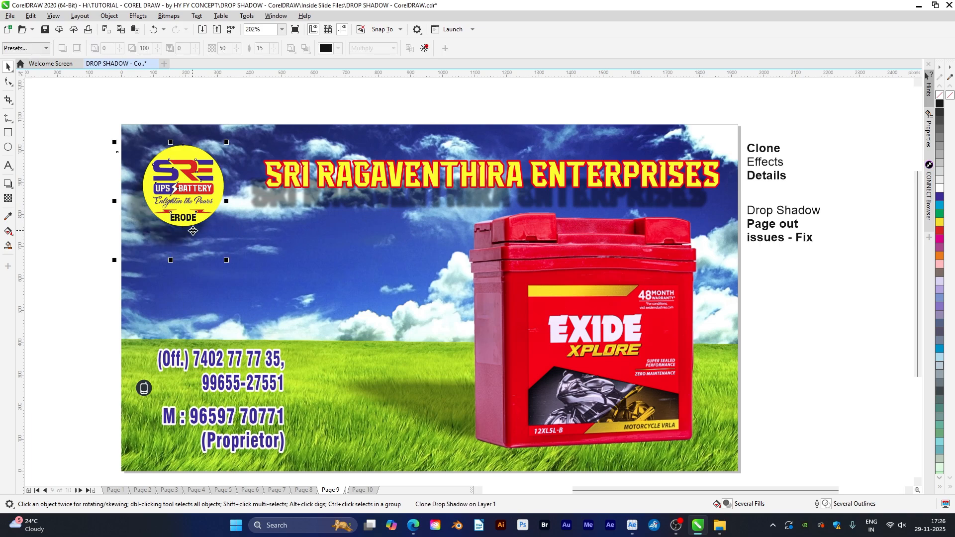
- Clone the heading's drop shadow effect onto the group of contact phone numbers
{"action": "left_click", "coordinate": [232, 371]}
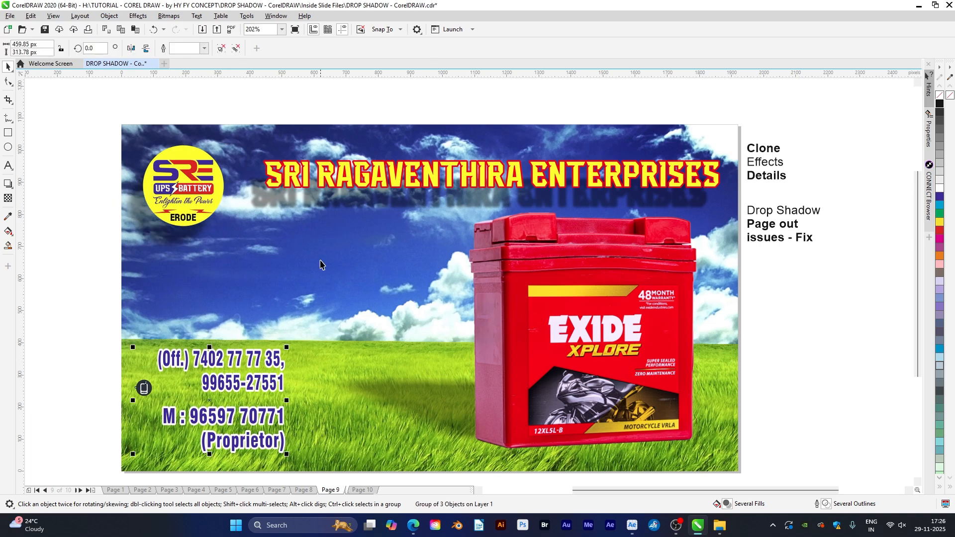
{"action": "left_click", "coordinate": [110, 17]}
{"action": "mouse_move", "coordinate": [126, 130]}
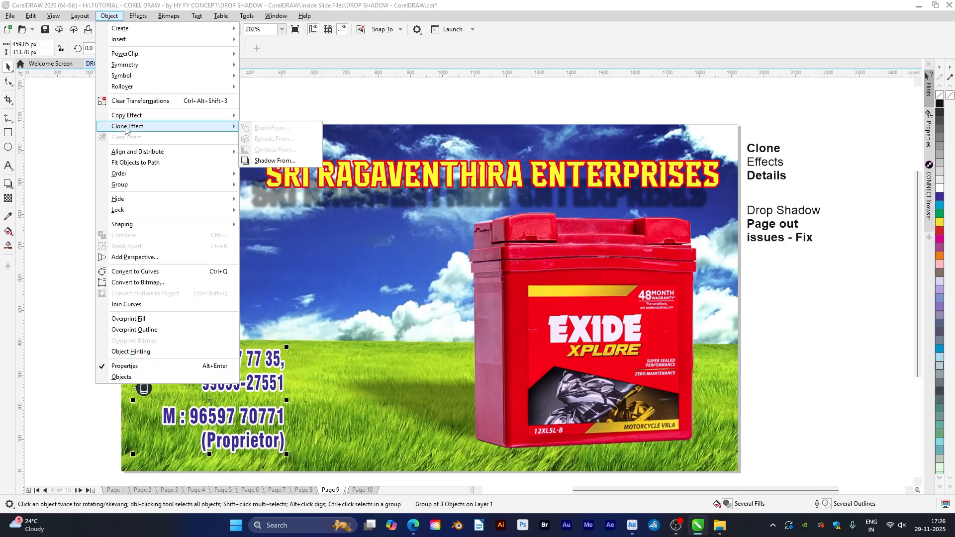
{"action": "left_click", "coordinate": [274, 161]}
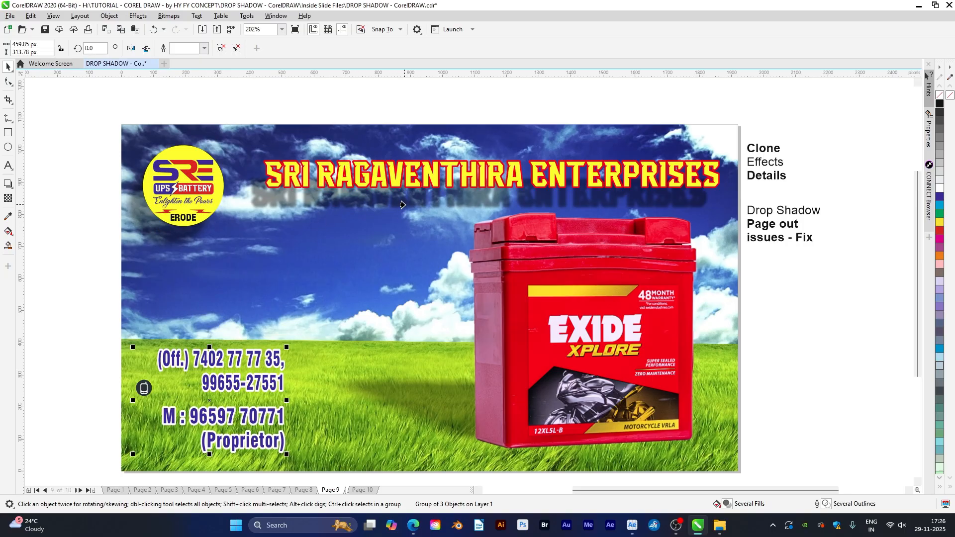
{"action": "left_click", "coordinate": [403, 204]}
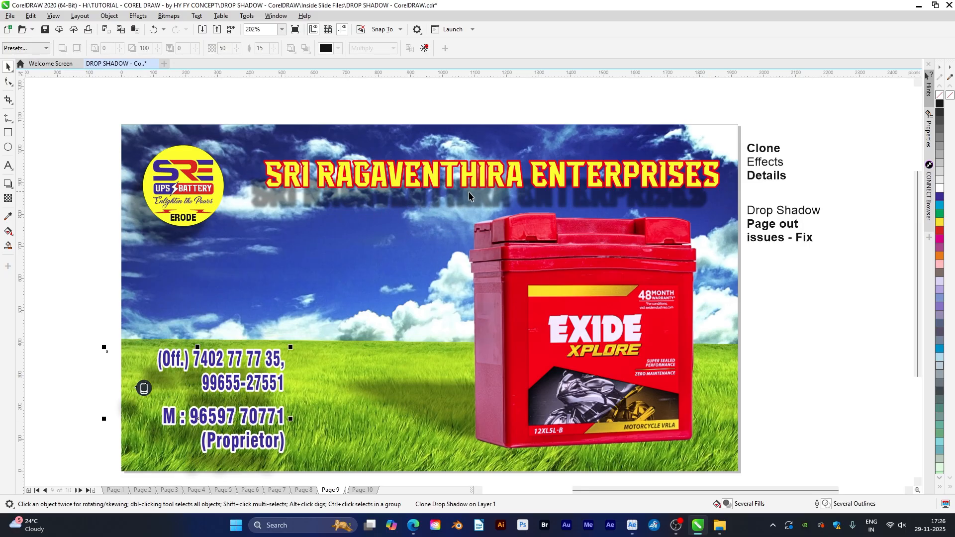
- Shift the heading's master drop shadow closer to the text and set its shadow colour to red
{"action": "left_click", "coordinate": [275, 152]}
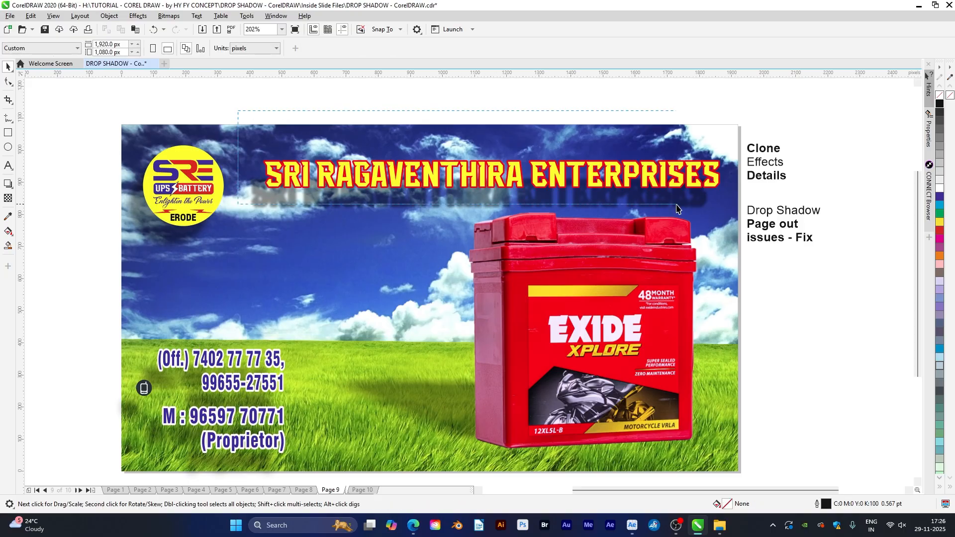
{"action": "left_click", "coordinate": [8, 184]}
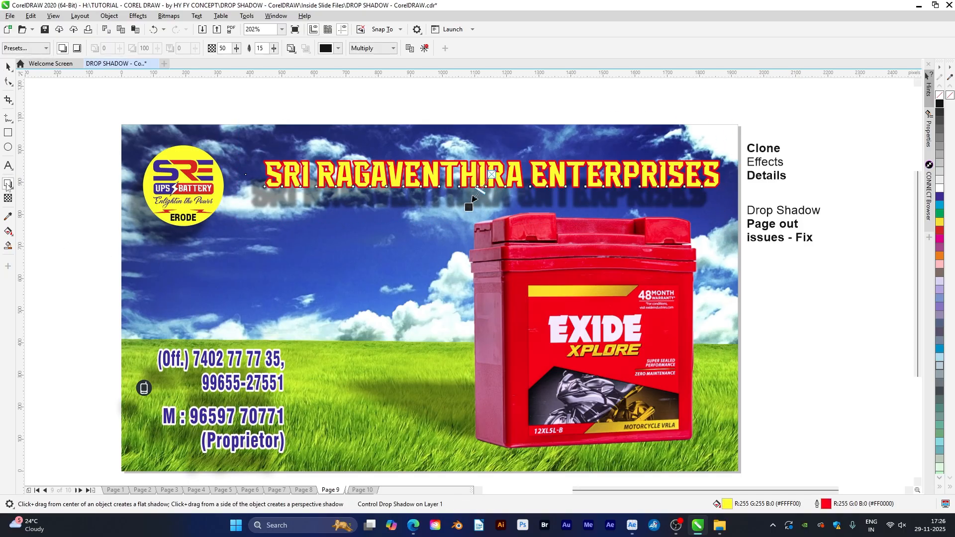
{"action": "left_click_drag", "start_coordinate": [469, 207], "coordinate": [476, 197]}
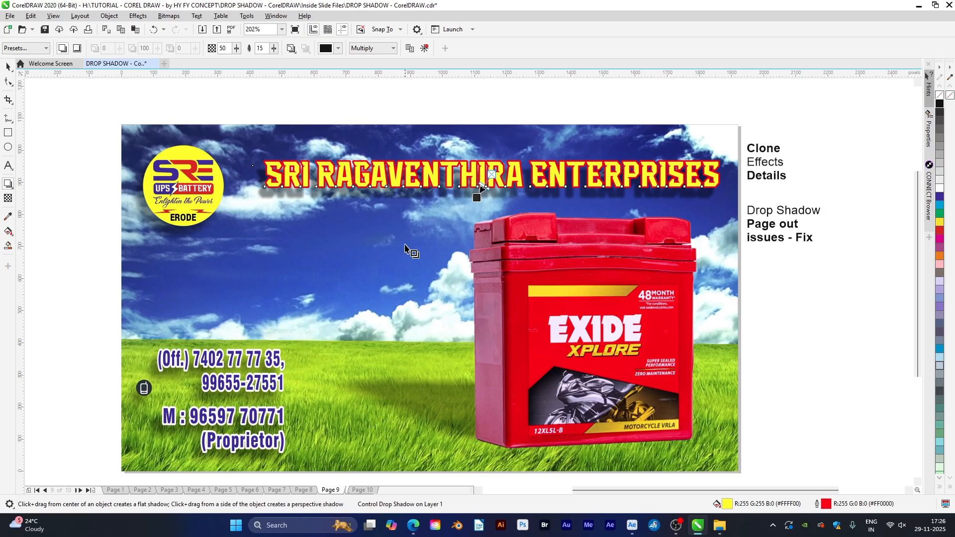
{"action": "key", "text": "space"}
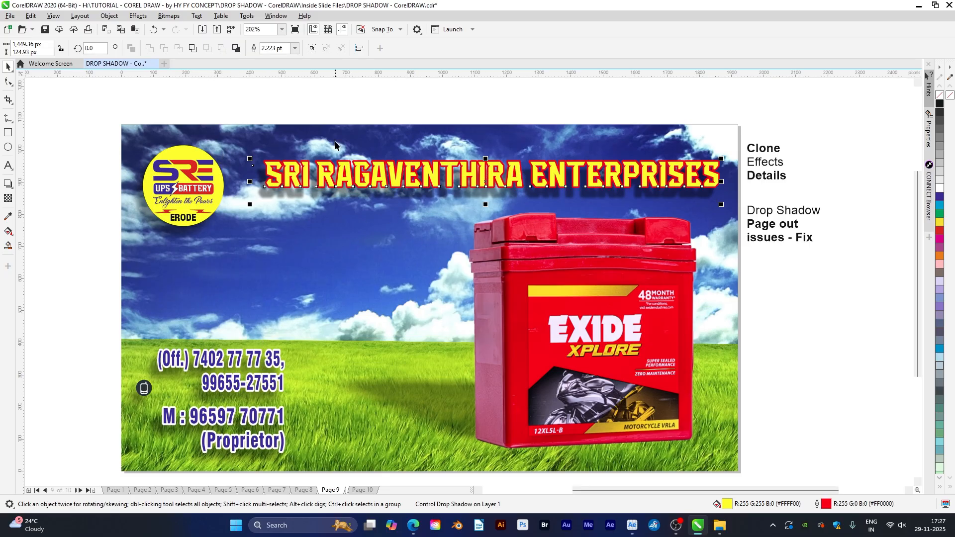
{"action": "key", "text": "space"}
{"action": "left_click", "coordinate": [338, 49]}
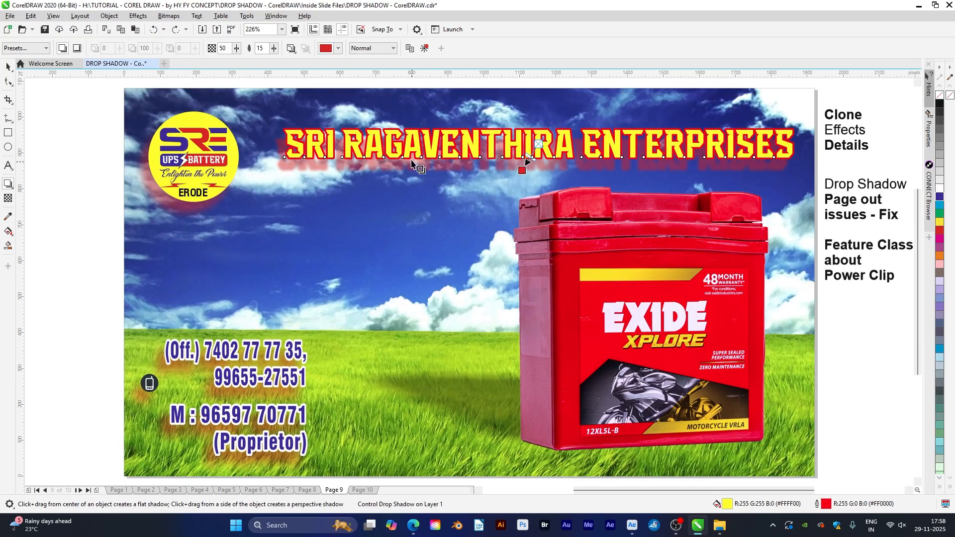
{"action": "left_click", "coordinate": [24, 48]}
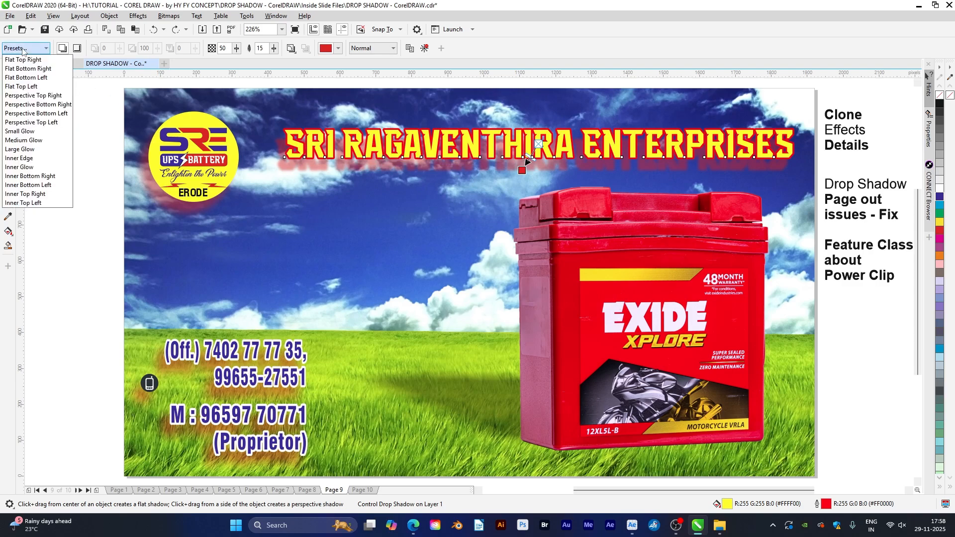
{"action": "left_click", "coordinate": [373, 48]}
{"action": "left_click", "coordinate": [372, 49]}
{"action": "left_click", "coordinate": [399, 2]}
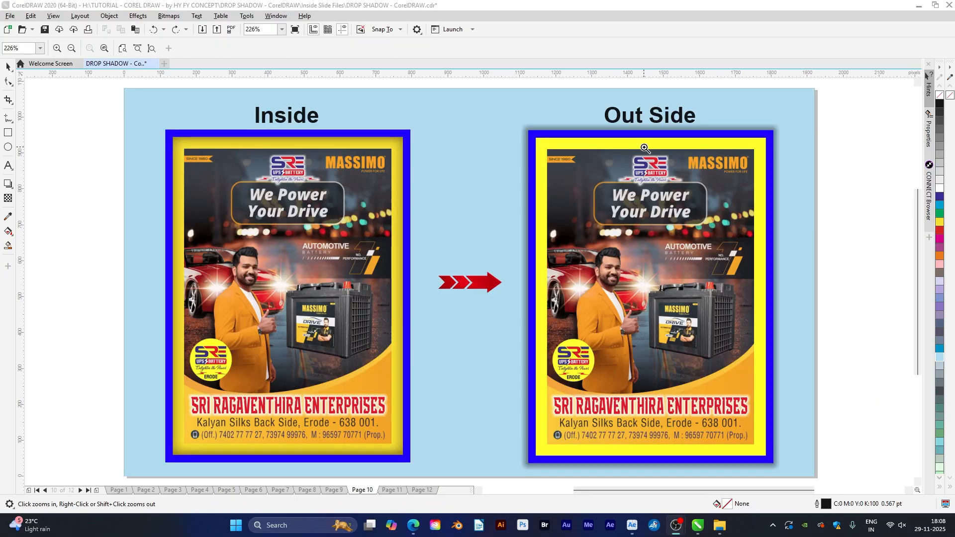
- On page 10, compare the shadow inside the Inside frame's corner with the one around the Out Side frame's corner
{"action": "left_click_drag", "start_coordinate": [292, 102], "coordinate": [516, 195]}
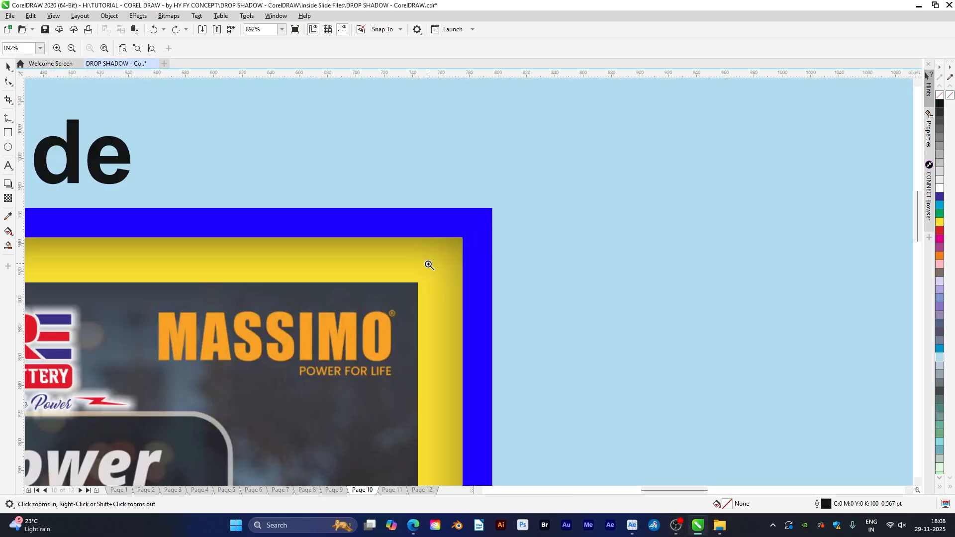
{"action": "right_click", "coordinate": [448, 258]}
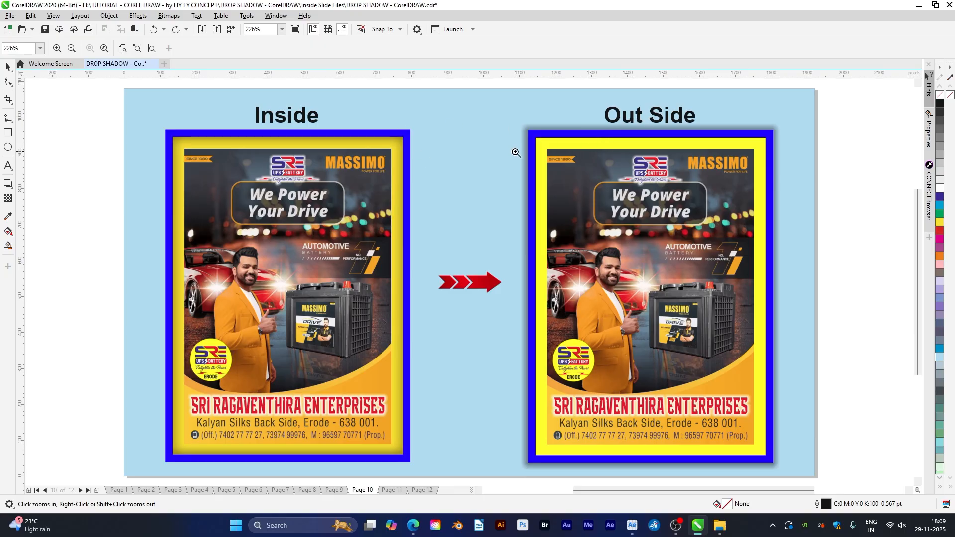
{"action": "left_click_drag", "start_coordinate": [505, 108], "coordinate": [603, 176]}
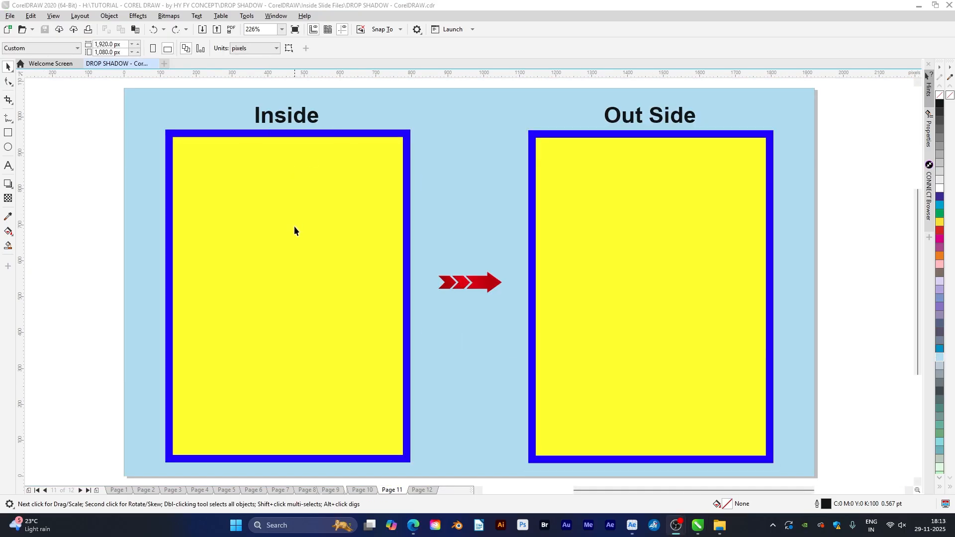
- On page 11, add a shadow to the yellow Inside rectangle and change it to an inner shadow
{"action": "left_click", "coordinate": [276, 289]}
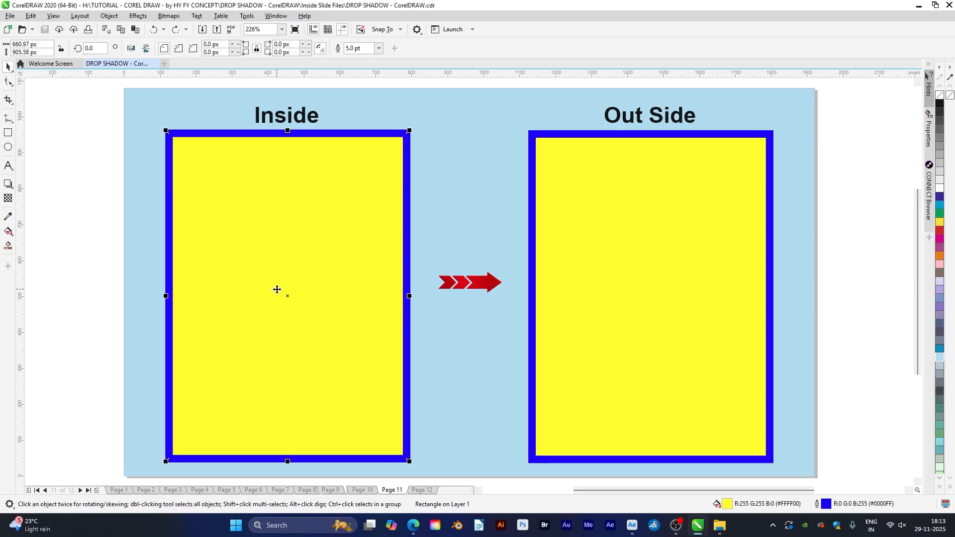
{"action": "left_click", "coordinate": [8, 183]}
{"action": "left_click_drag", "start_coordinate": [287, 296], "coordinate": [361, 324]}
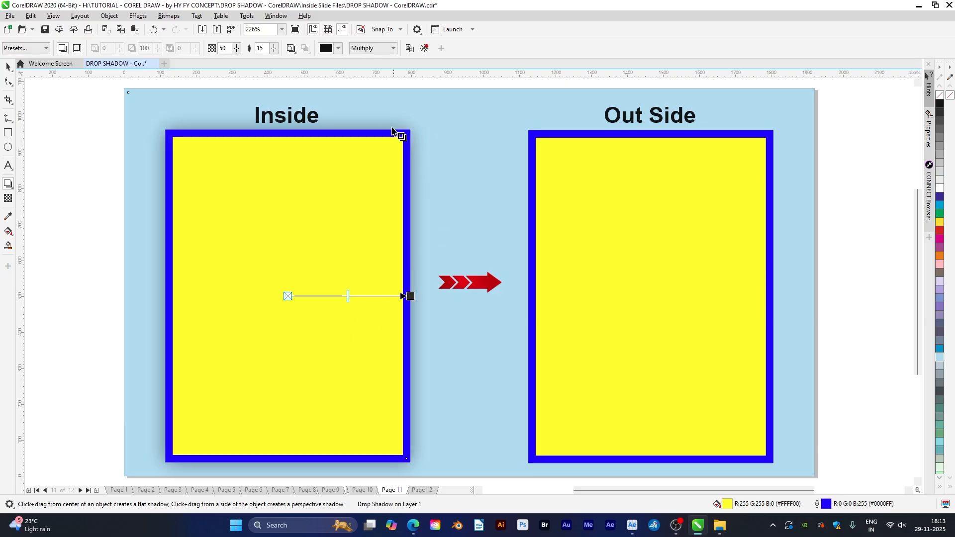
{"action": "left_click", "coordinate": [76, 49]}
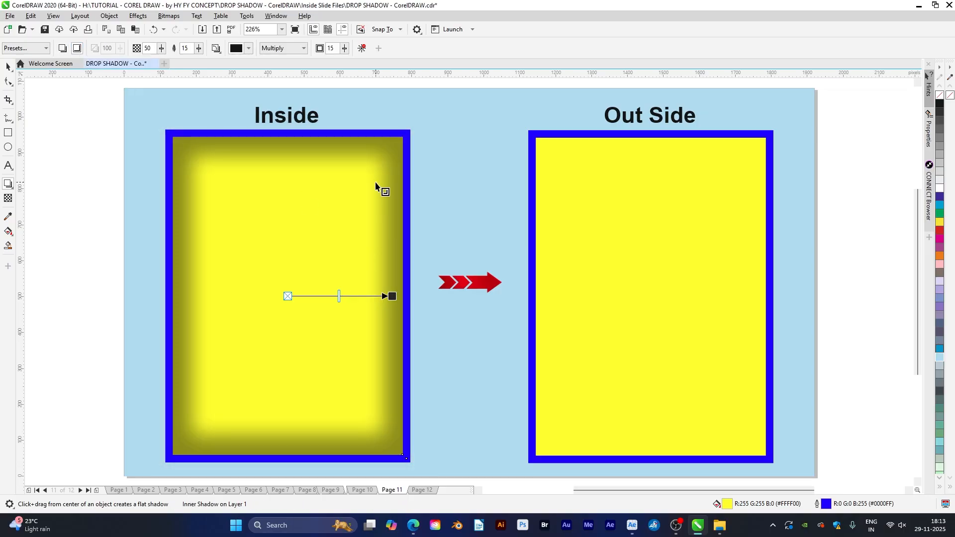
- Set the Inside frame's inner shadow to opacity 85, width 9 and feathering 20
{"action": "left_click_drag", "start_coordinate": [339, 297], "coordinate": [374, 296]}
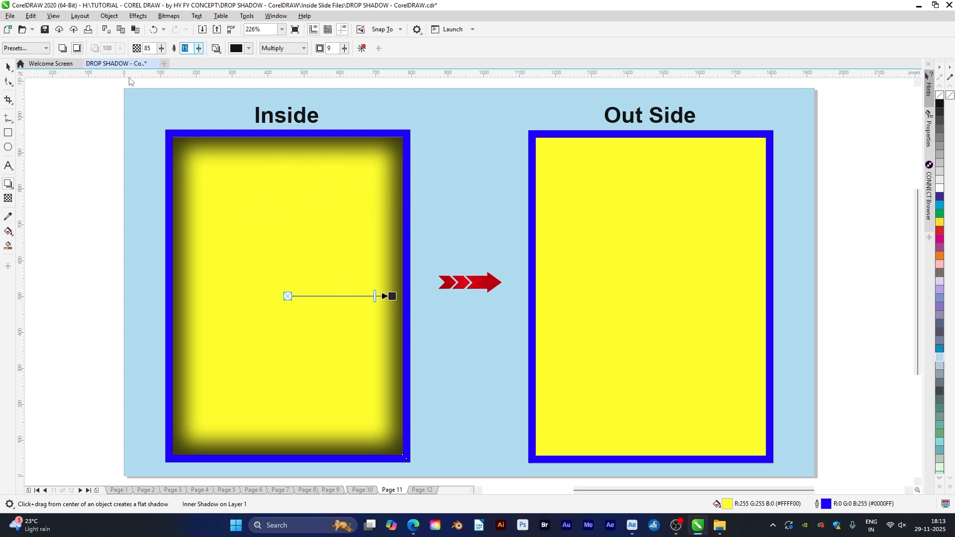
{"action": "key", "text": "Return"}
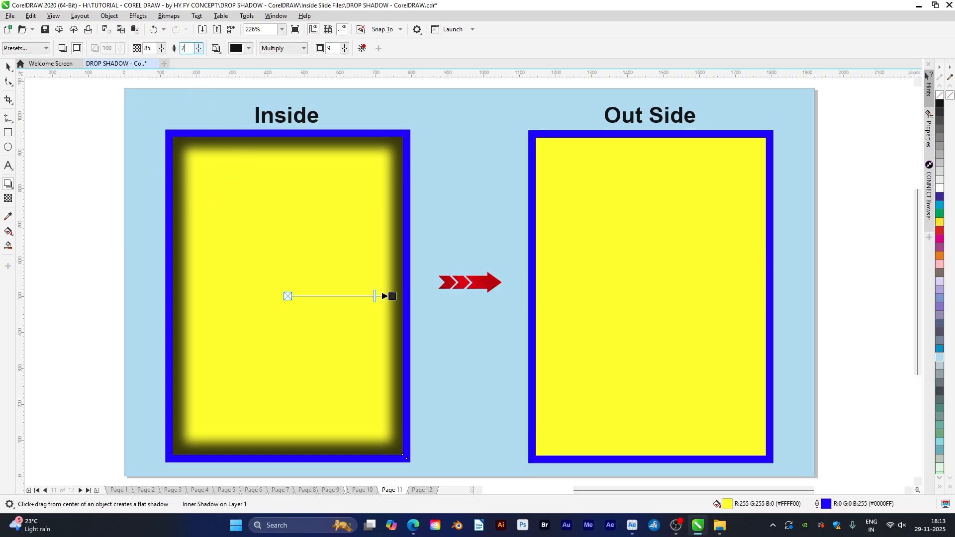
{"action": "type", "text": "0"}
{"action": "key", "text": "Return"}
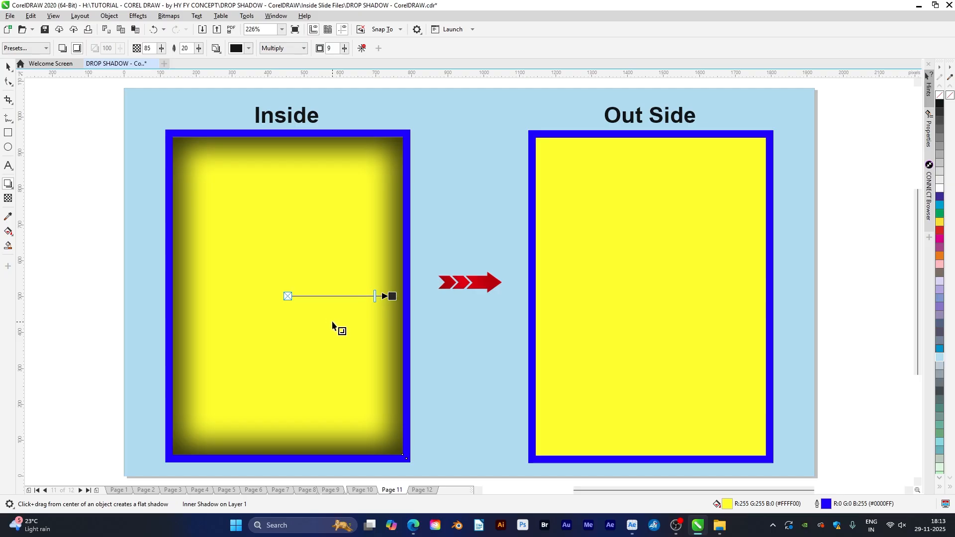
{"action": "key", "text": "space"}
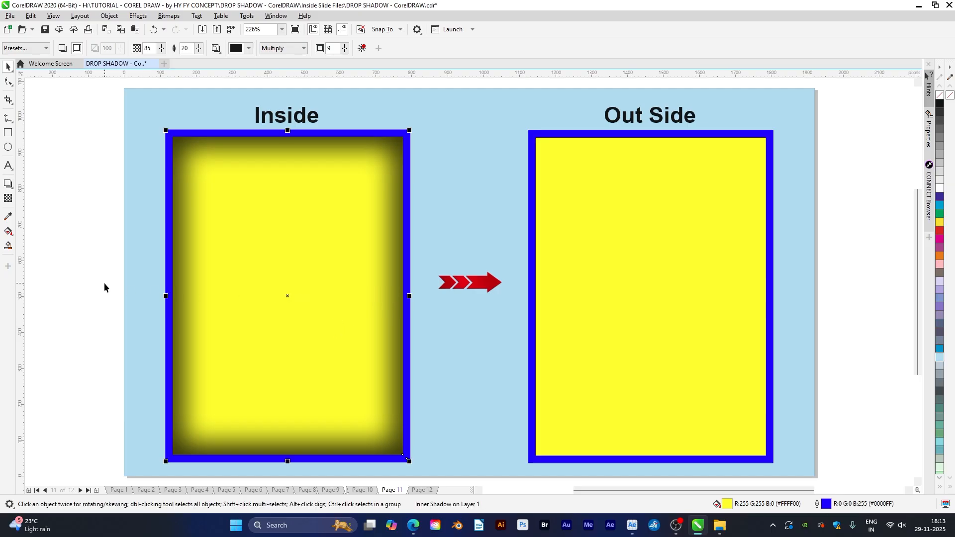
- Copy the poster image from page 10 into the Inside frame on page 11 and shrink it to about 509 × 724 px
{"action": "key", "text": "Page_Up"}
{"action": "left_click", "coordinate": [232, 308]}
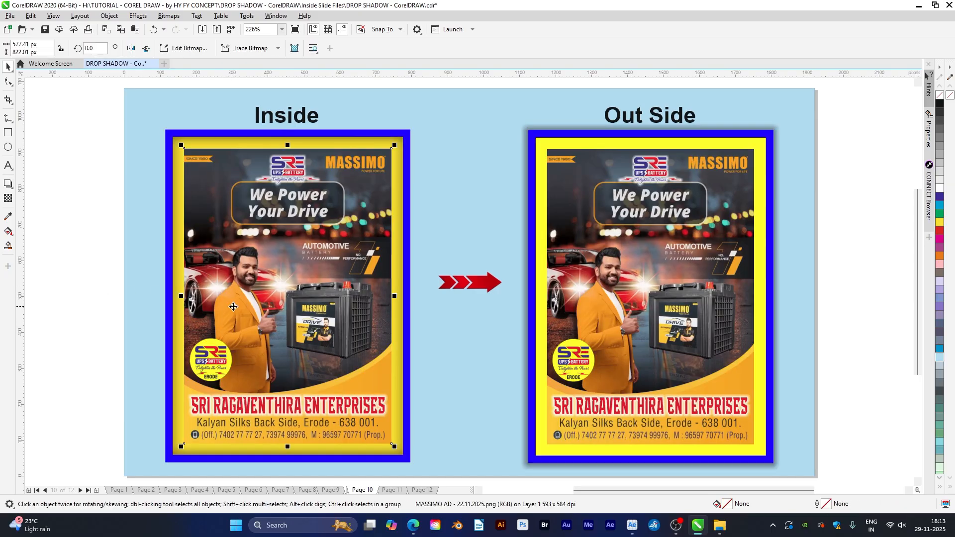
{"action": "key", "text": "Page_Down"}
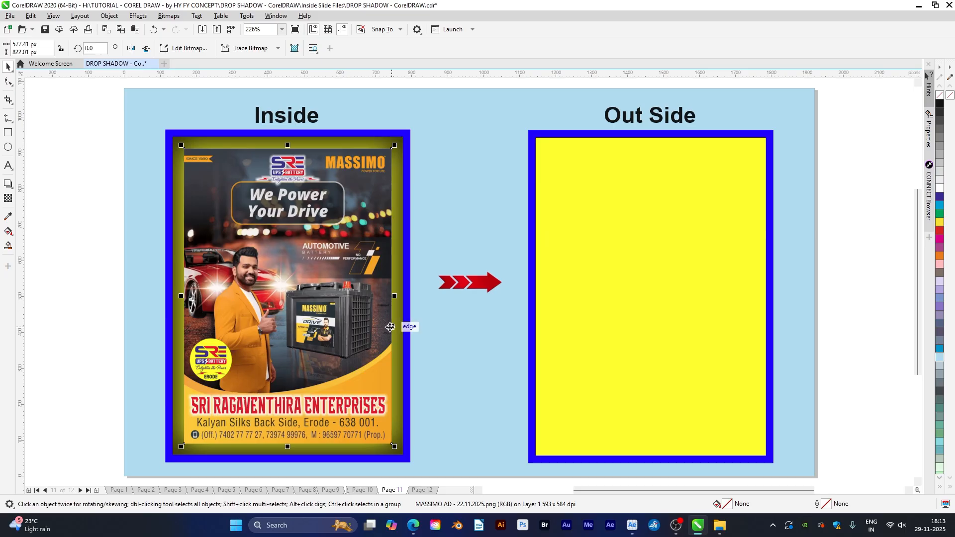
{"action": "left_click_drag", "start_coordinate": [395, 145], "coordinate": [382, 163]}
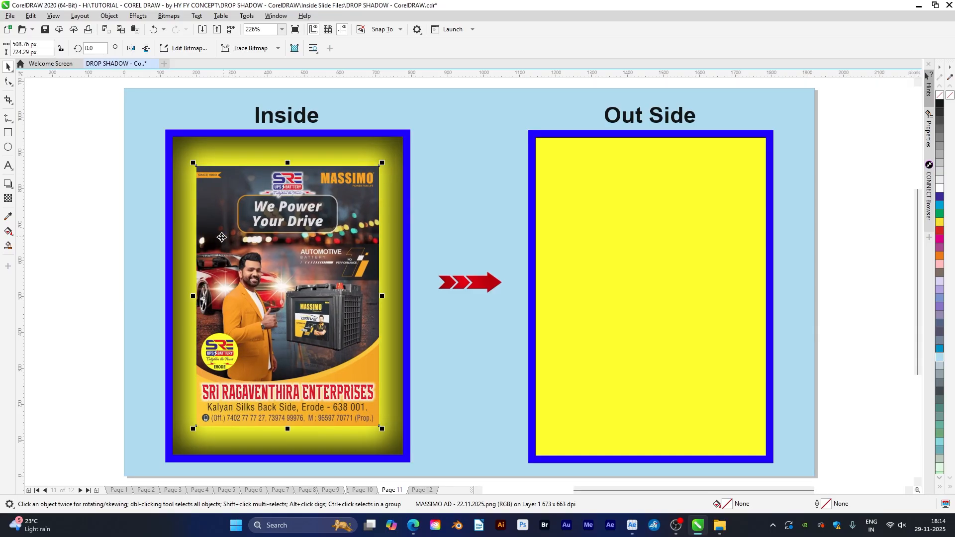
{"action": "left_click", "coordinate": [97, 244]}
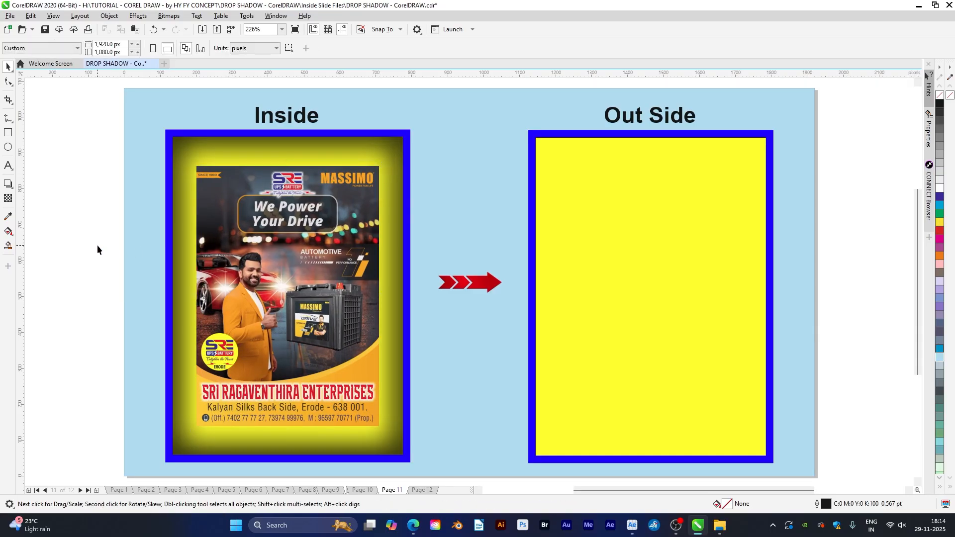
- Duplicate the poster image and centre the copy in the Out Side frame
{"action": "left_click", "coordinate": [301, 259]}
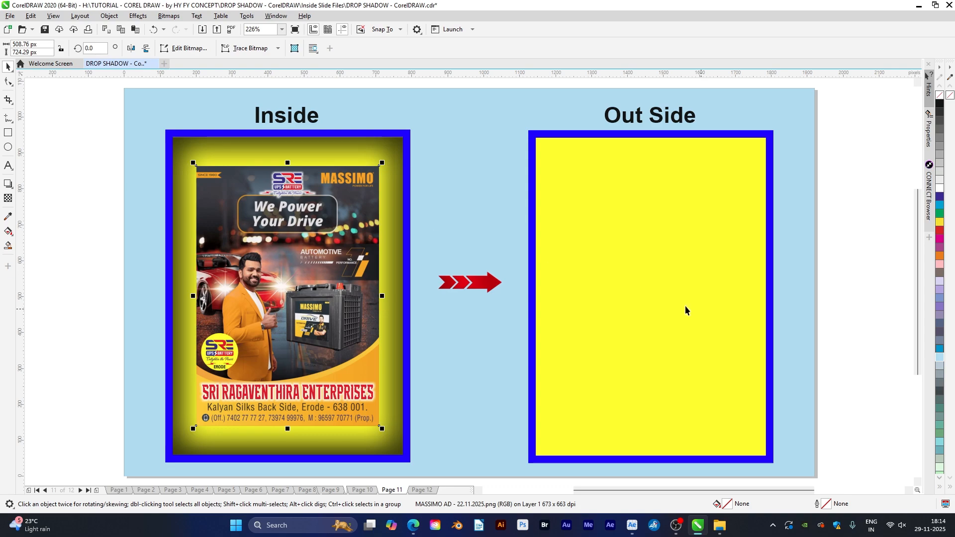
{"action": "left_click", "coordinate": [623, 285], "text": "shift"}
{"action": "key", "text": "c"}
{"action": "left_click", "coordinate": [836, 304]}
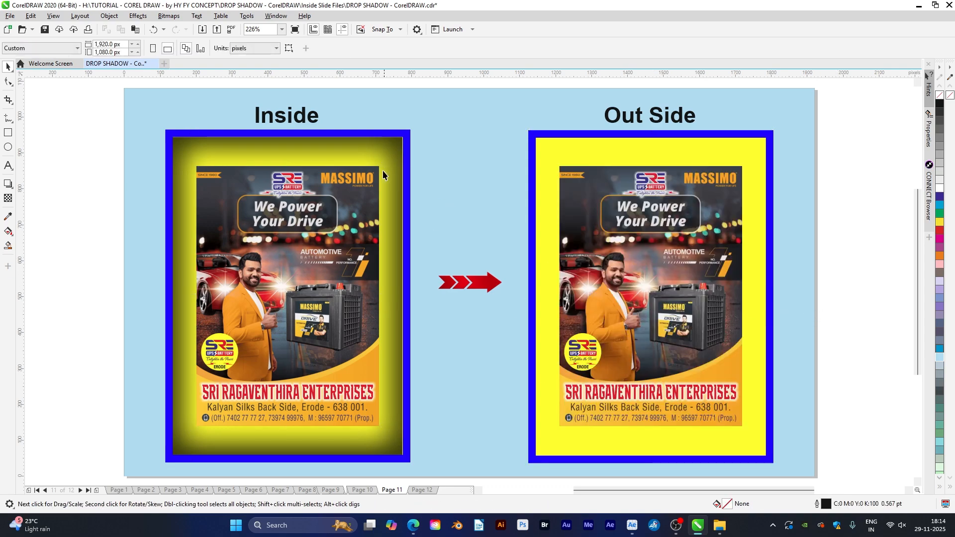
- Change the colour of the Inside frame's inner shadow from the CMYK palette to cyan
{"action": "left_click", "coordinate": [390, 147]}
{"action": "double_click", "coordinate": [361, 153]}
{"action": "left_click", "coordinate": [236, 50]}
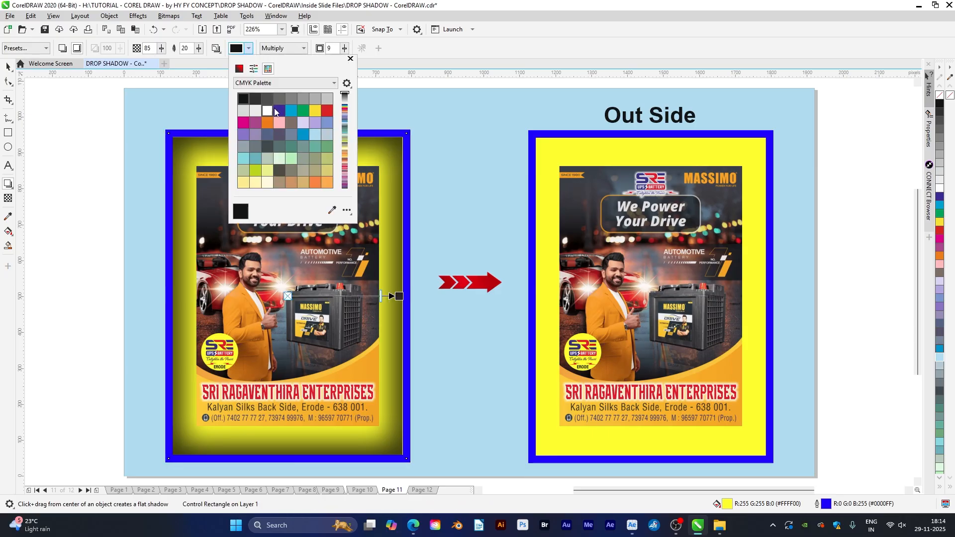
{"action": "left_click", "coordinate": [291, 110]}
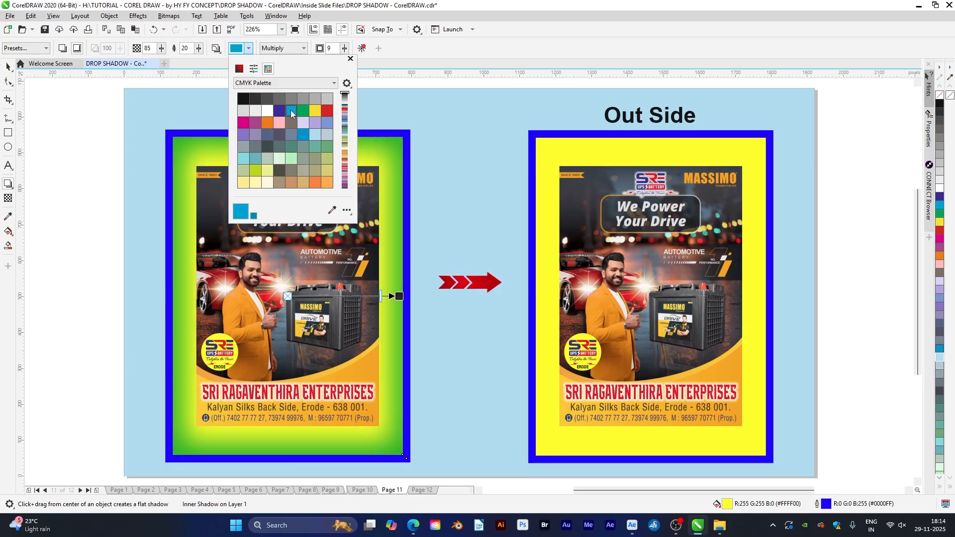
{"action": "left_click", "coordinate": [404, 443]}
{"action": "key", "text": "space"}
- Add an inner shadow to the Out Side rectangle and switch it to an outer drop shadow
{"action": "left_click", "coordinate": [546, 137]}
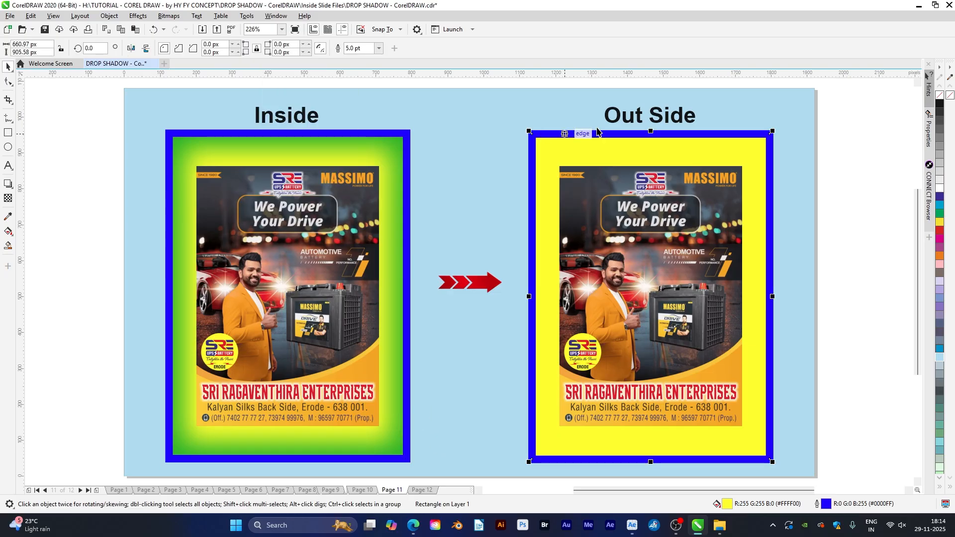
{"action": "left_click", "coordinate": [8, 184]}
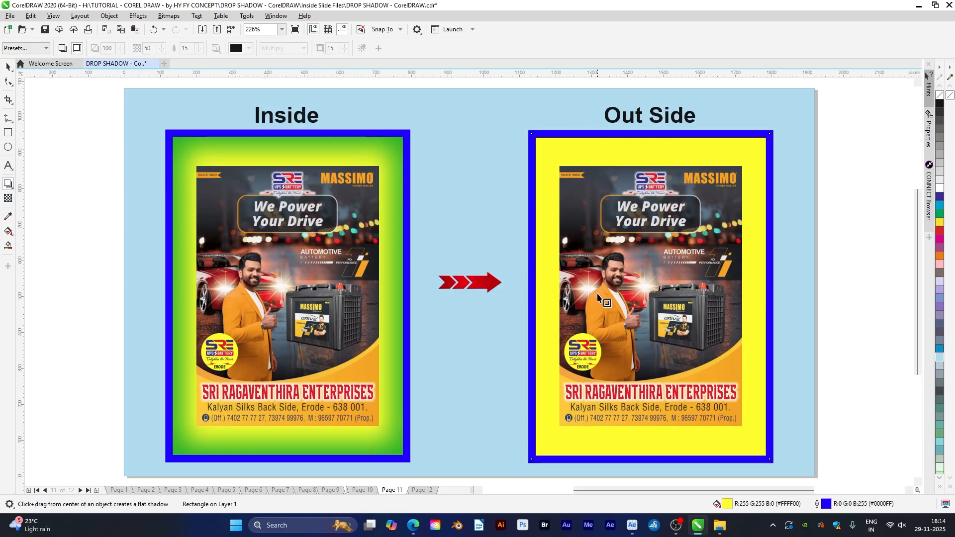
{"action": "left_click_drag", "start_coordinate": [651, 300], "coordinate": [760, 343]}
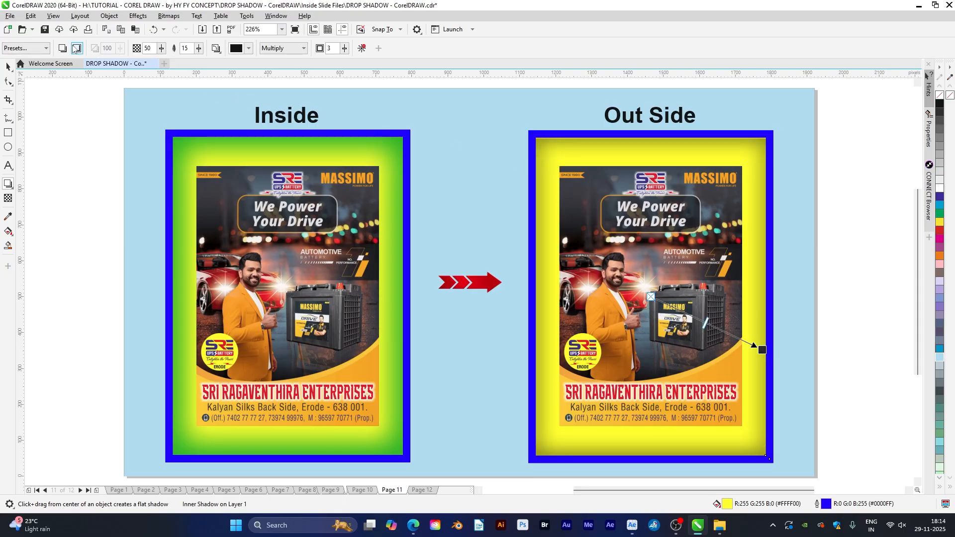
{"action": "left_click", "coordinate": [64, 49]}
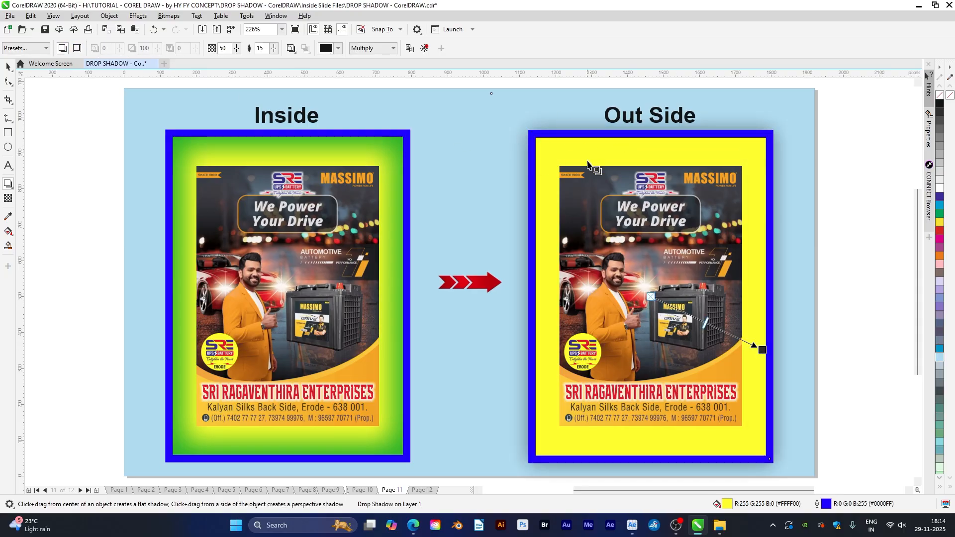
{"action": "key", "text": "space"}
- Enlarge the Out Side poster image to about 585 × 832 px, deselect it, and fit all objects in view
{"action": "left_click", "coordinate": [690, 226]}
{"action": "left_click_drag", "start_coordinate": [745, 163], "coordinate": [760, 143]}
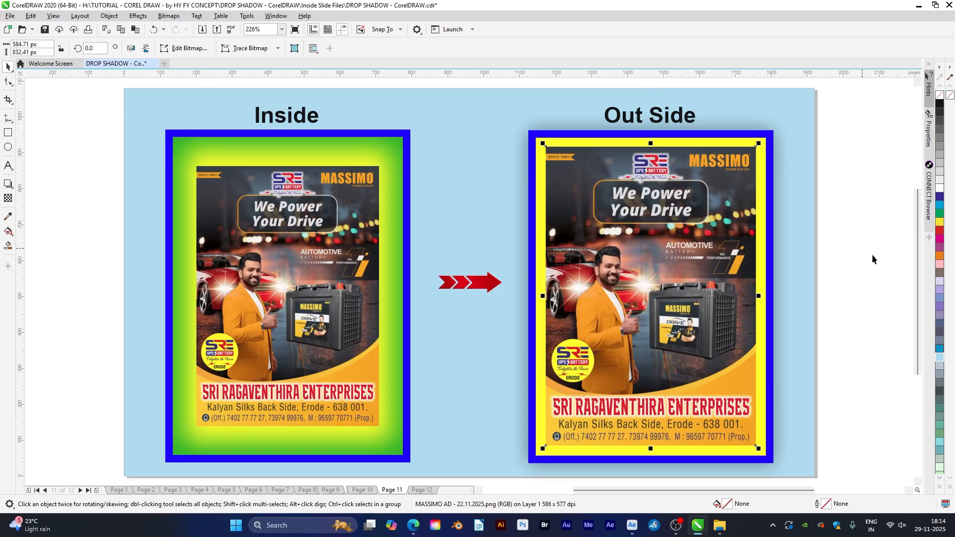
{"action": "left_click", "coordinate": [852, 245]}
{"action": "key", "text": "F4"}
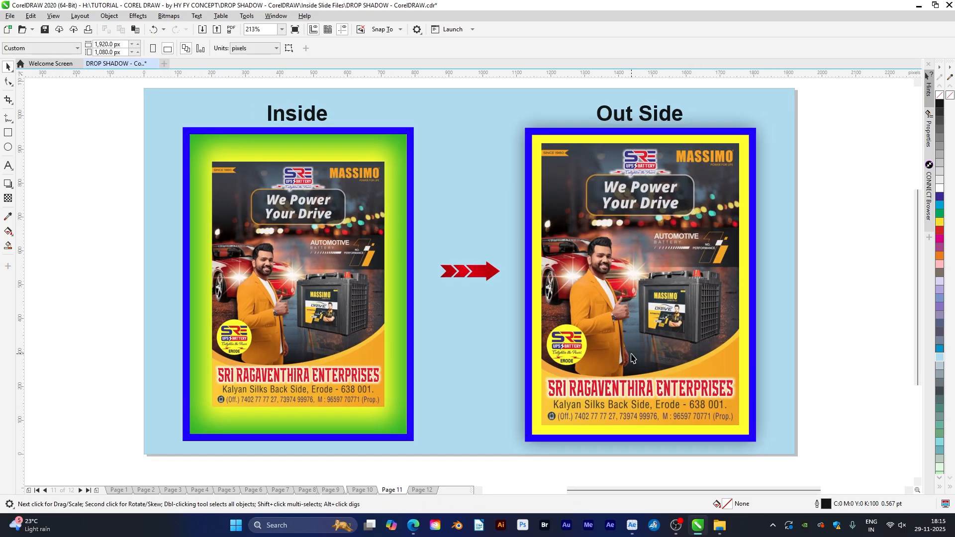